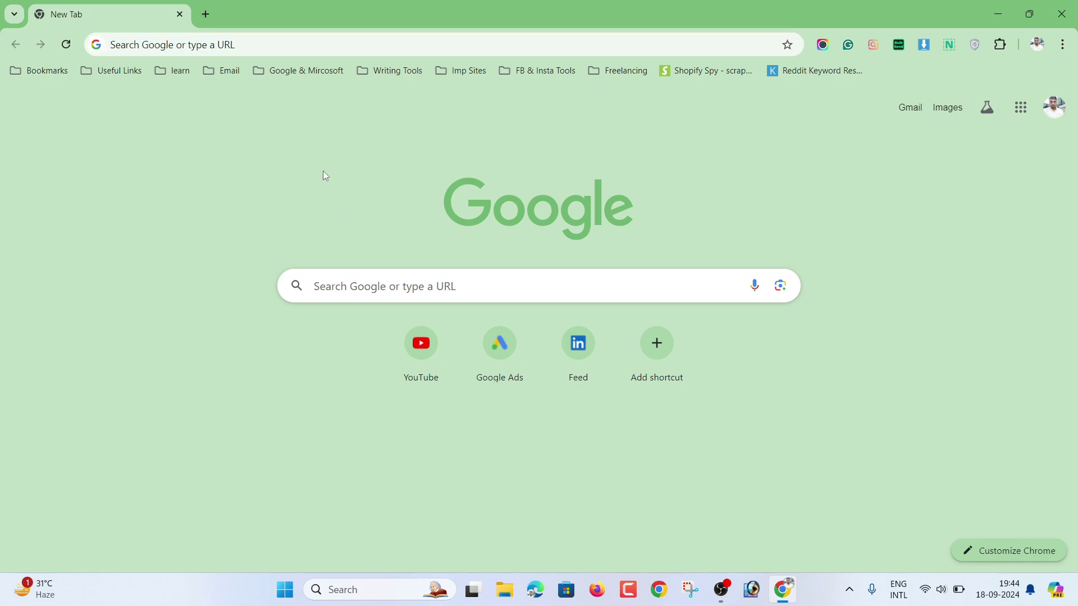
# Step: Search Google for "google merchant center"
pyautogui.click(374, 38)
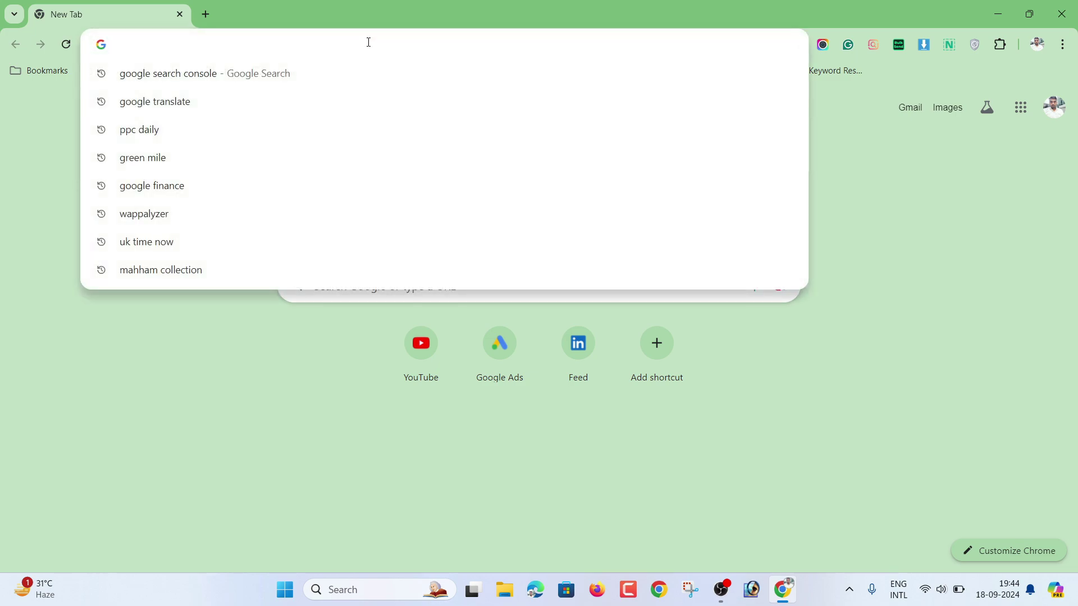
pyautogui.write('g')
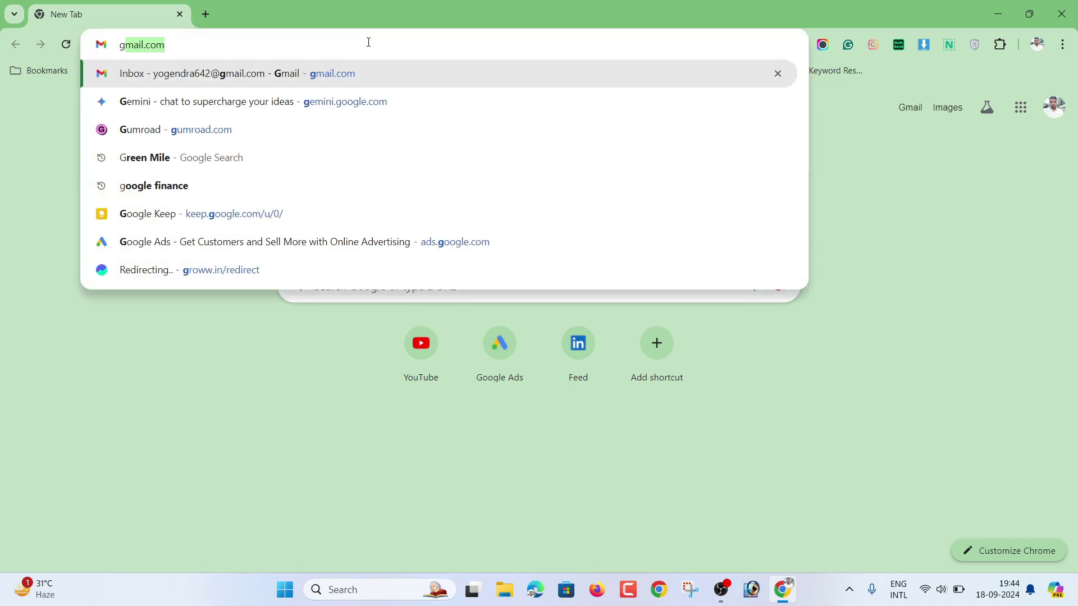
pyautogui.write('oo')
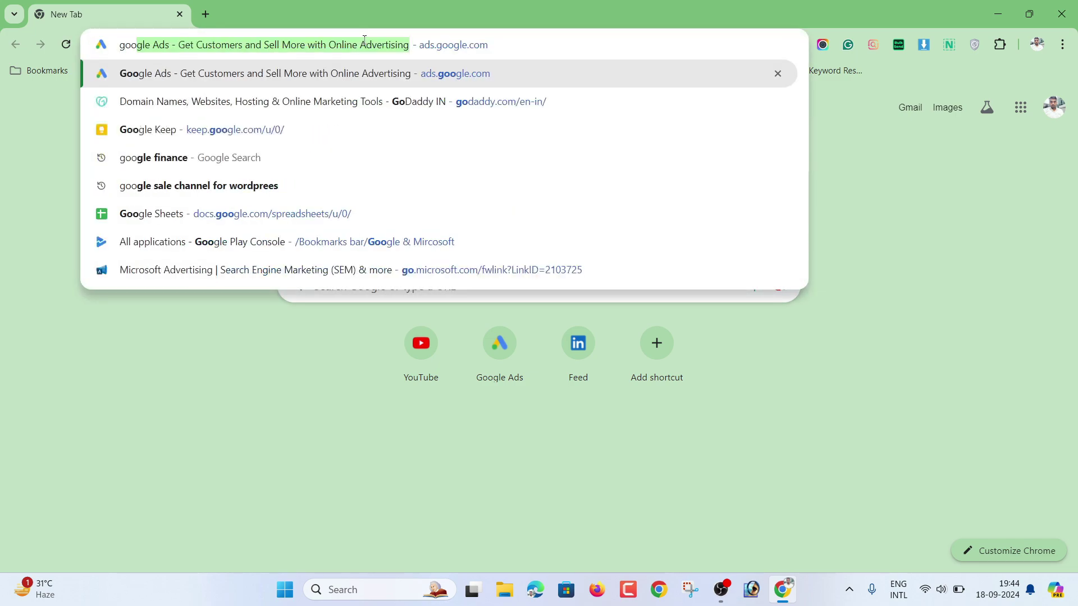
pyautogui.write('gle mer')
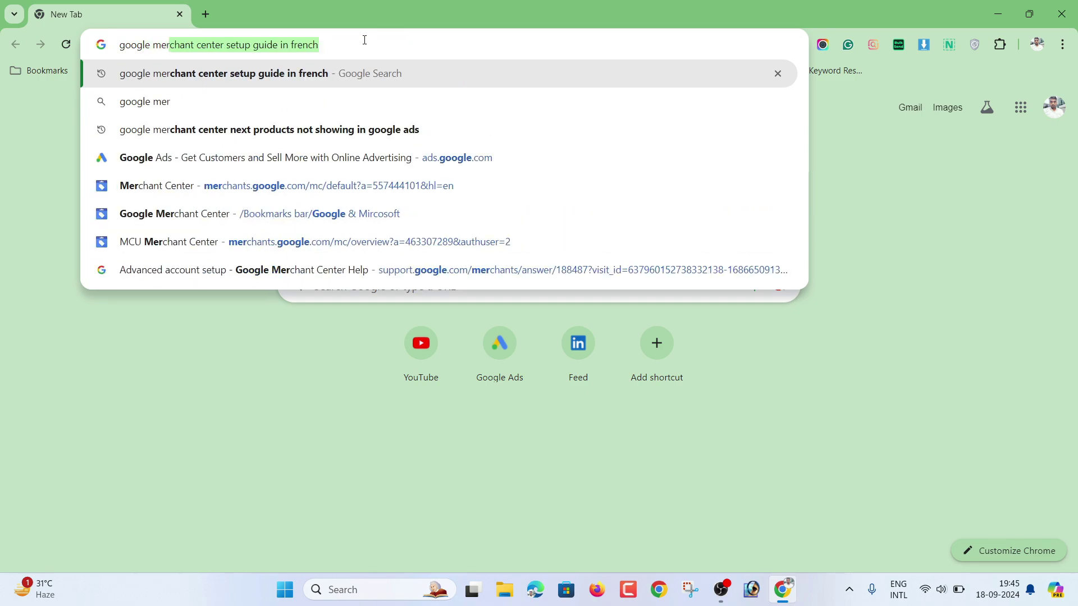
pyautogui.press('Right')
pyautogui.press('BackSpace')
pyautogui.press('BackSpace')
pyautogui.press('BackSpace')
pyautogui.press('BackSpace')
pyautogui.press('BackSpace')
pyautogui.press('BackSpace')
pyautogui.press('BackSpace')
pyautogui.press('BackSpace')
pyautogui.press('BackSpace')
pyautogui.press('BackSpace')
pyautogui.press('BackSpace')
pyautogui.press('BackSpace')
pyautogui.press('BackSpace')
pyautogui.press('BackSpace')
pyautogui.press('BackSpace')
pyautogui.press('BackSpace')
pyautogui.press('BackSpace')
pyautogui.press('BackSpace')
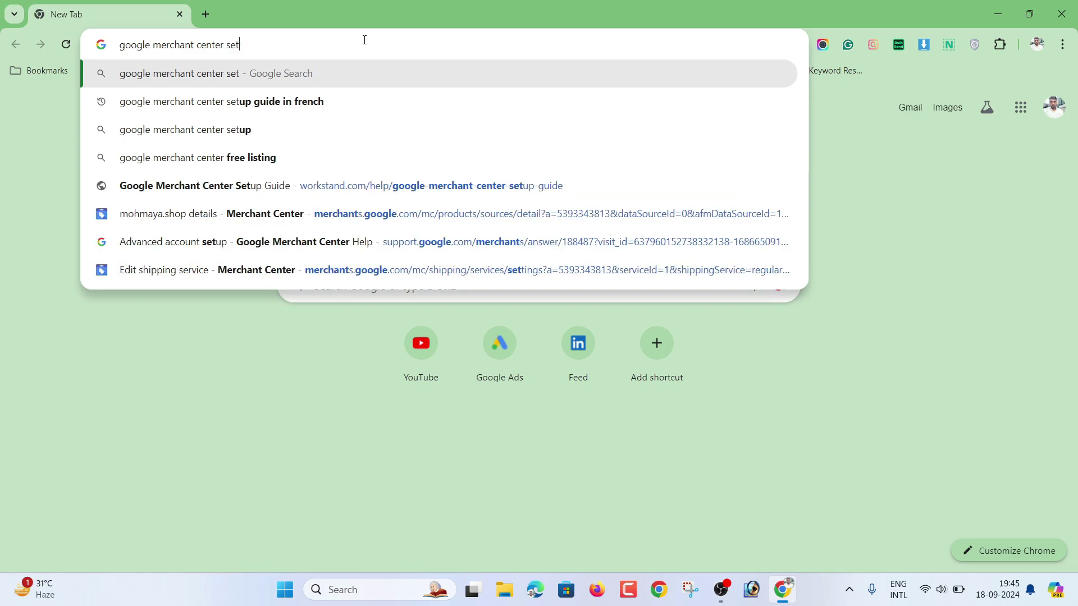
pyautogui.press('BackSpace')
pyautogui.press('BackSpace')
pyautogui.press('BackSpace')
pyautogui.press('BackSpace')
pyautogui.press('Return')
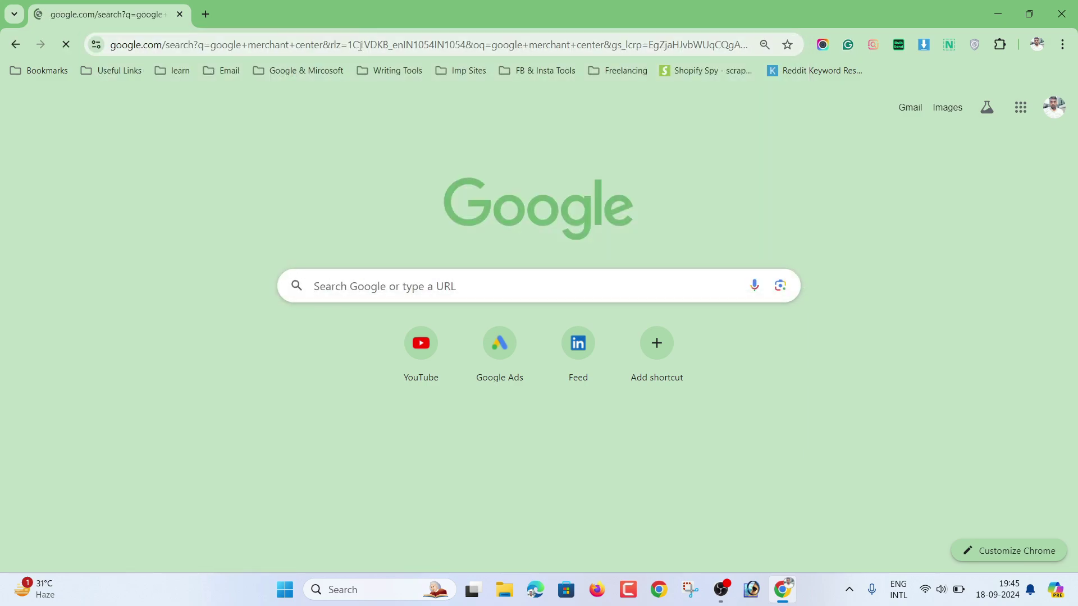
# Step: Open the "Promote your business with Merchant Center" search result and close the search results page
pyautogui.scroll(-3, 236, 307)
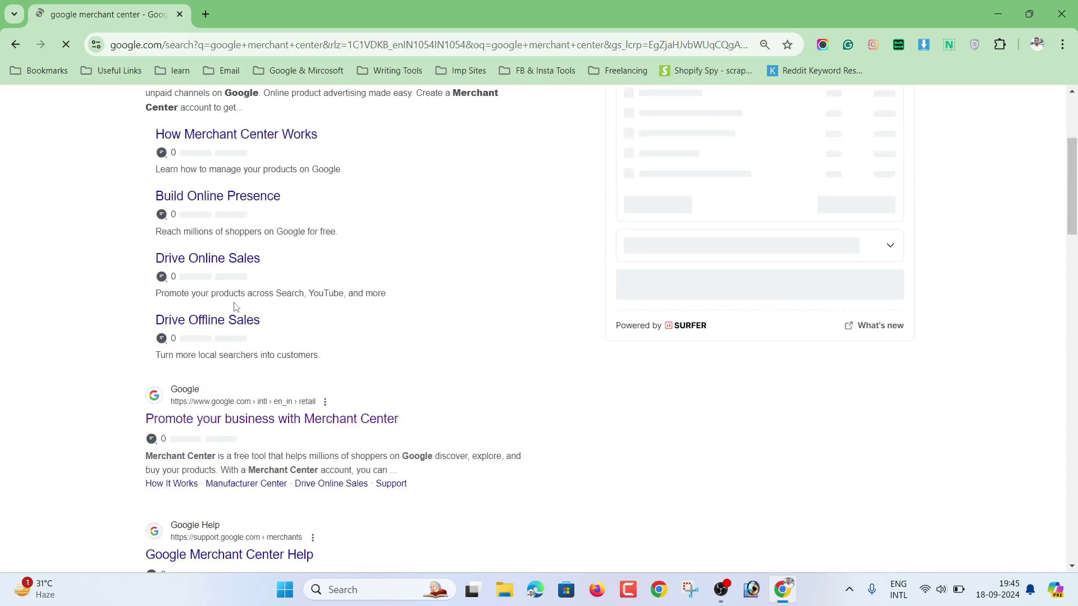
pyautogui.scroll(3, 235, 307)
pyautogui.scroll(-3, 227, 393)
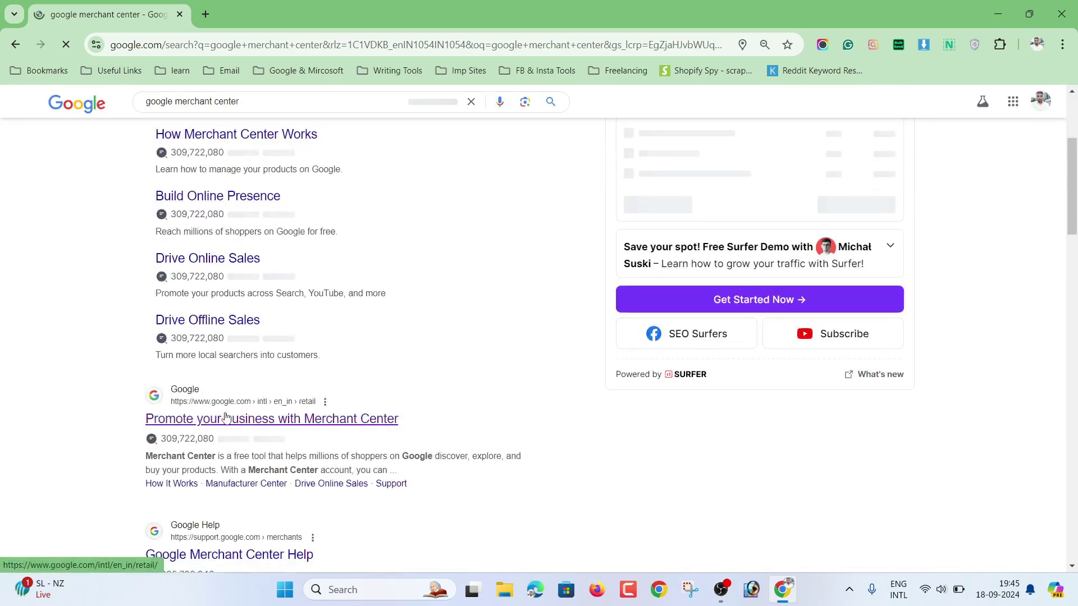
pyautogui.click(225, 419)
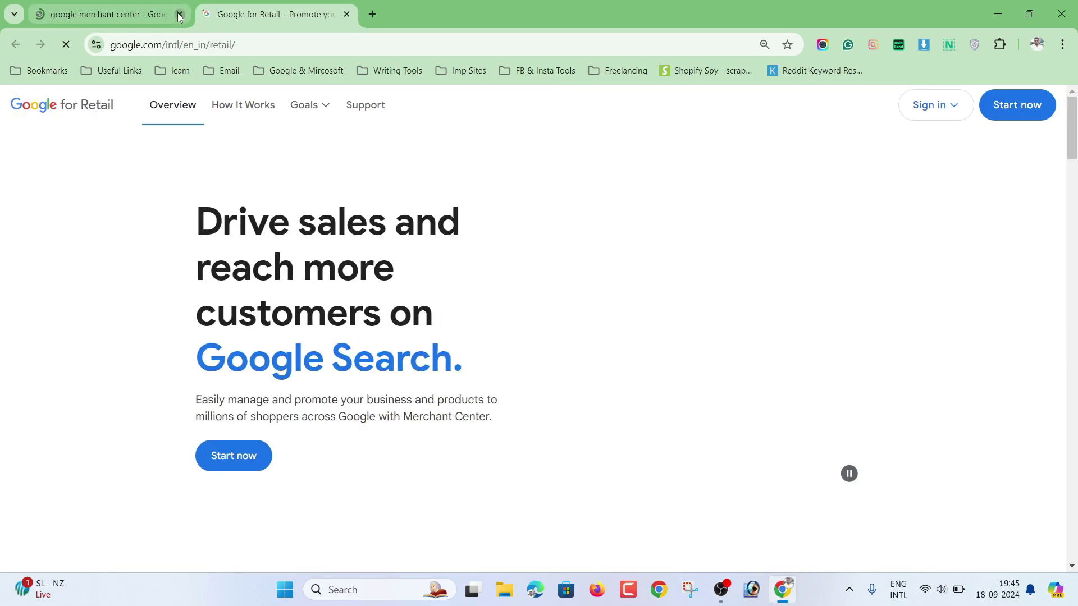
pyautogui.click(180, 15)
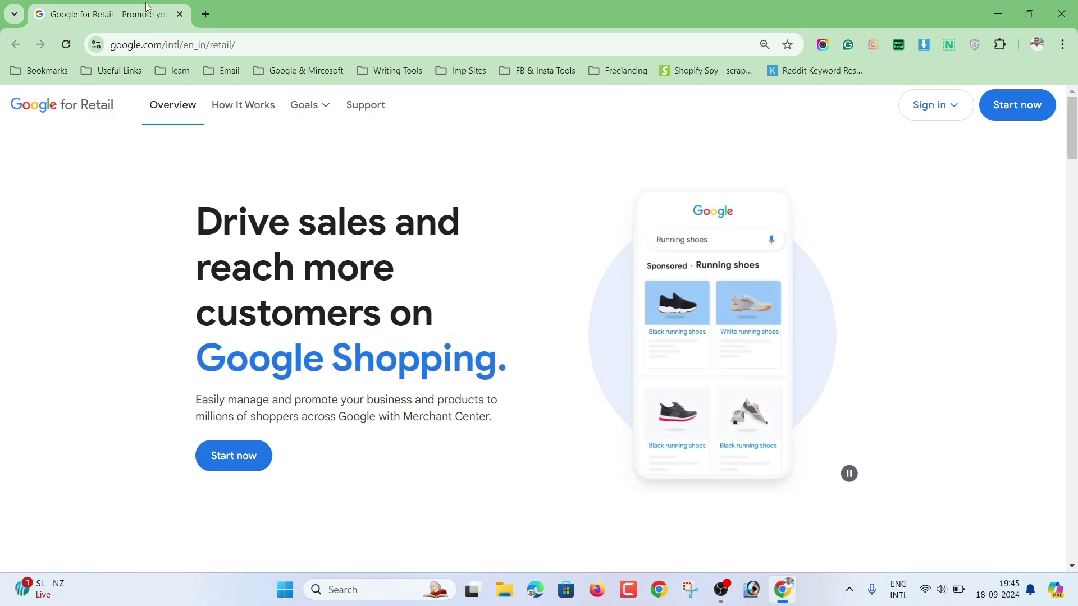
# Step: Sign in to Merchant Center as an existing customer and close the Google for Retail page
pyautogui.click(950, 107)
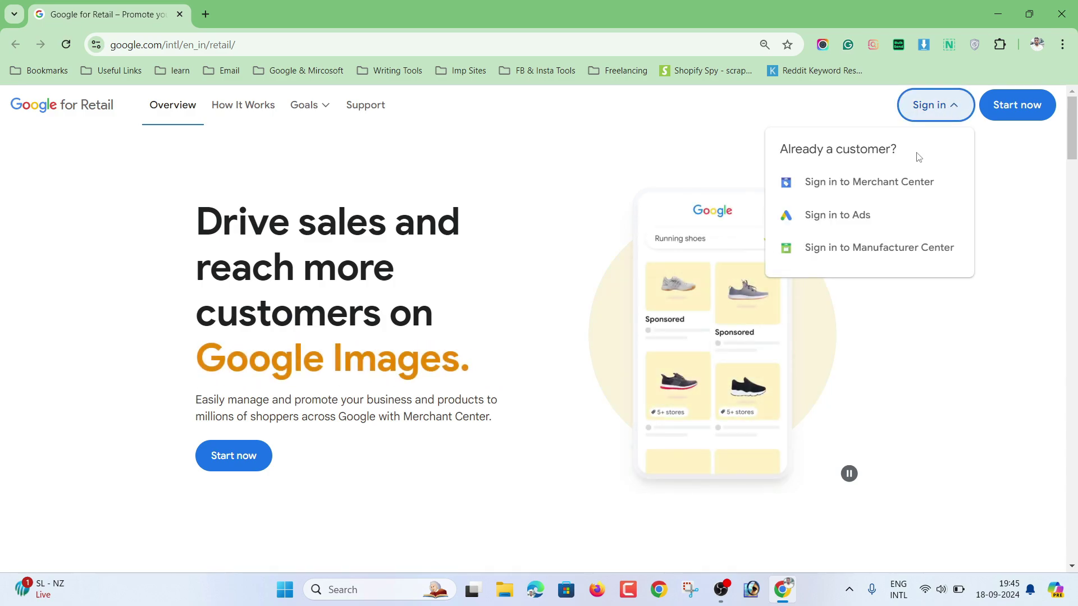
pyautogui.click(894, 184)
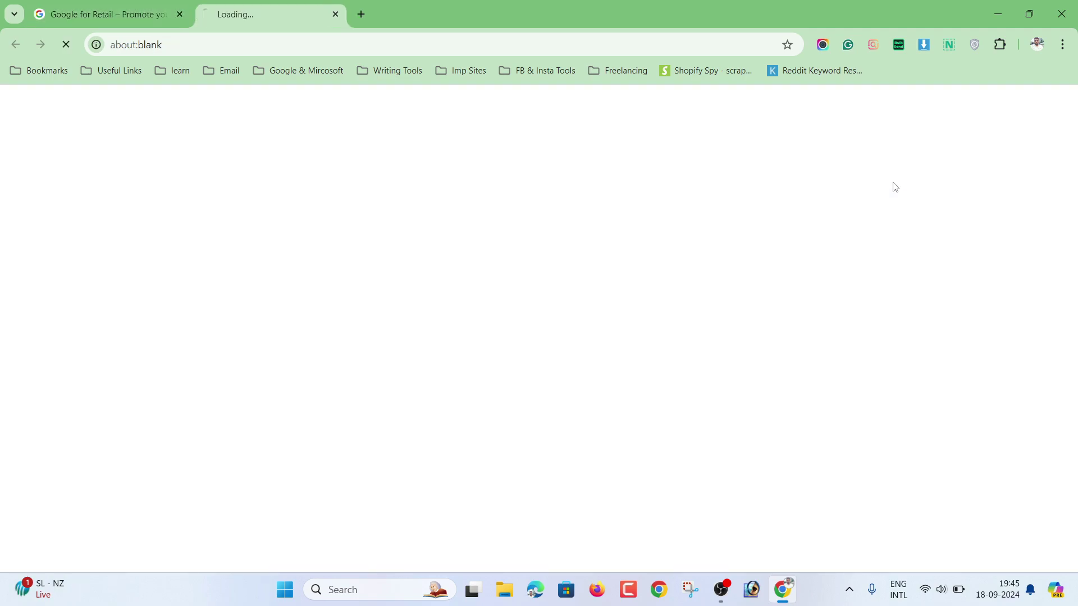
pyautogui.click(180, 14)
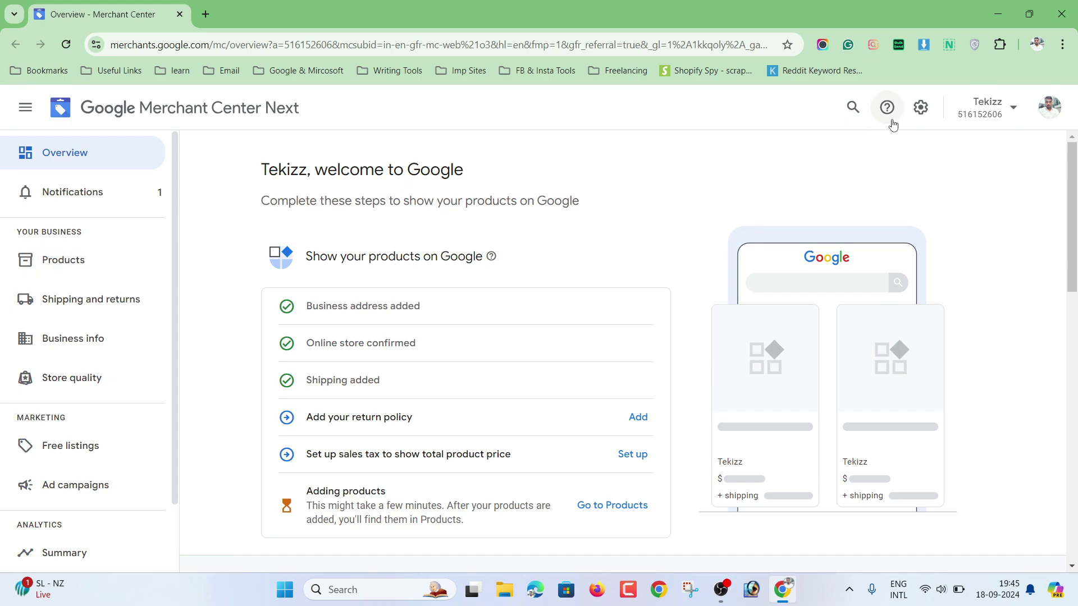
# Step: Open the Products page, followed by the account's Add-ons page
pyautogui.click(53, 263)
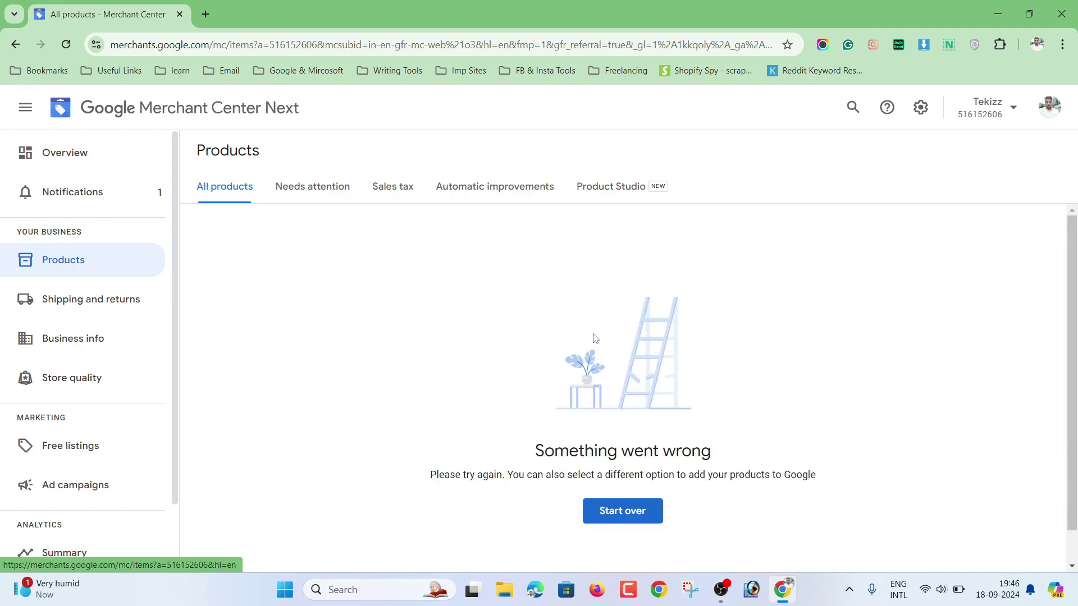
pyautogui.click(920, 108)
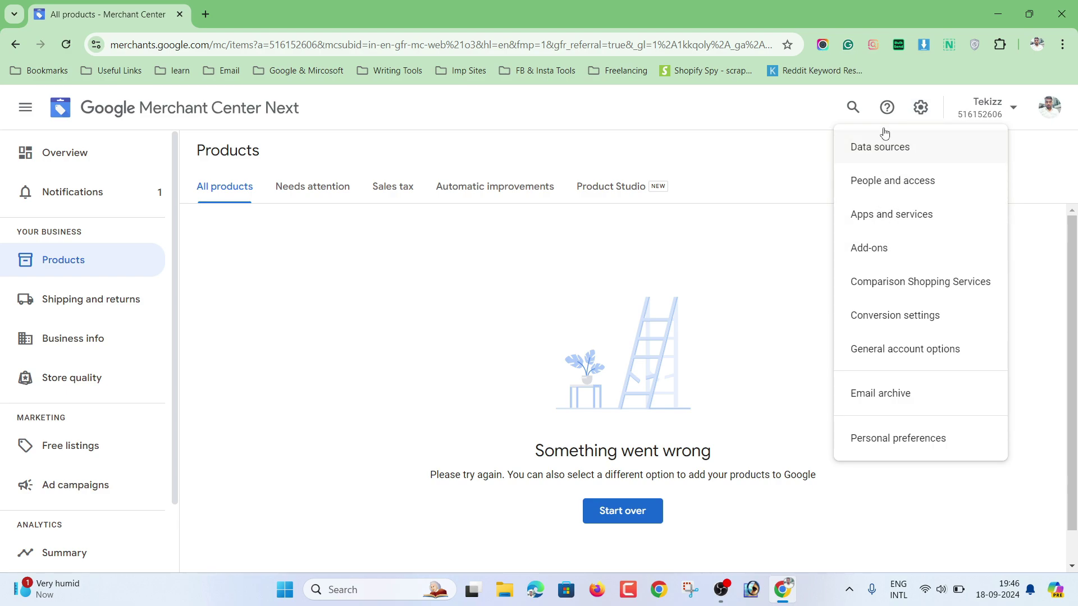
pyautogui.click(921, 111)
pyautogui.click(923, 117)
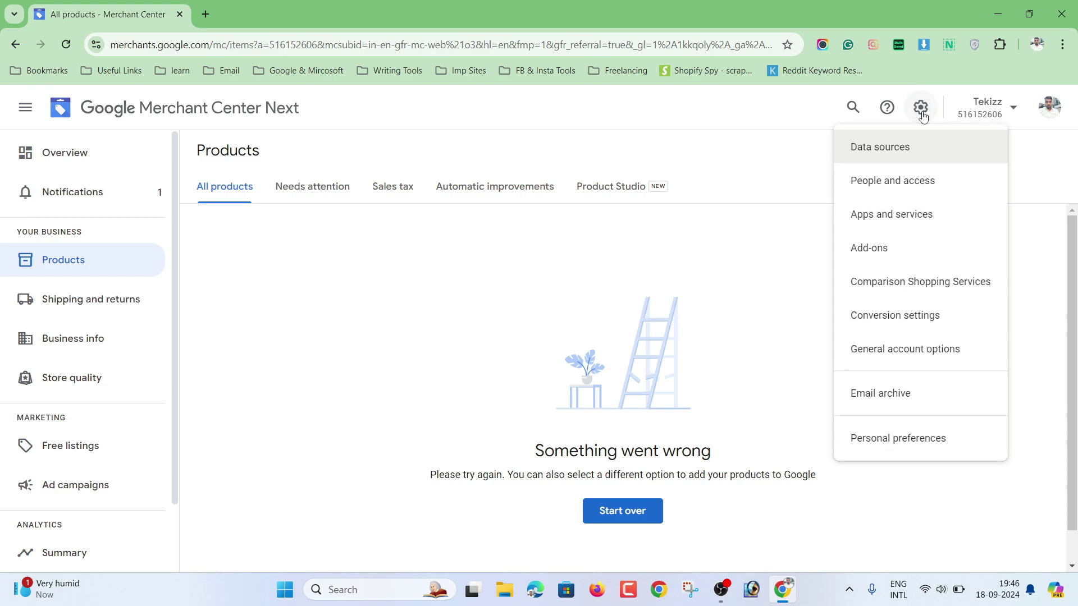
pyautogui.click(889, 249)
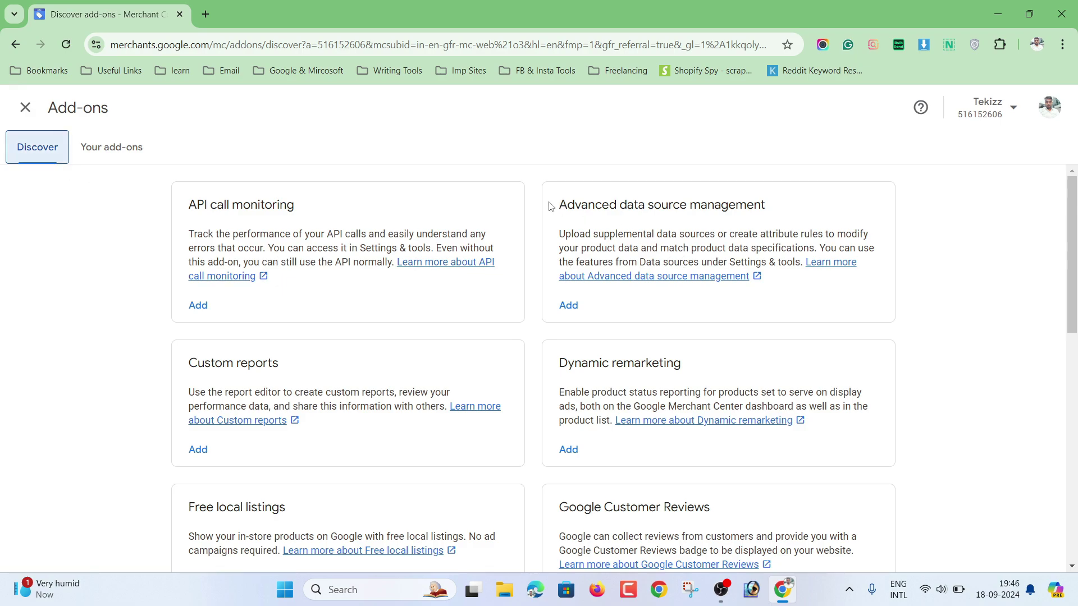
# Step: Read the title and description of the Advanced data source management add-on
pyautogui.moveTo(550, 207); pyautogui.dragTo(794, 218)
pyautogui.click(245, 137)
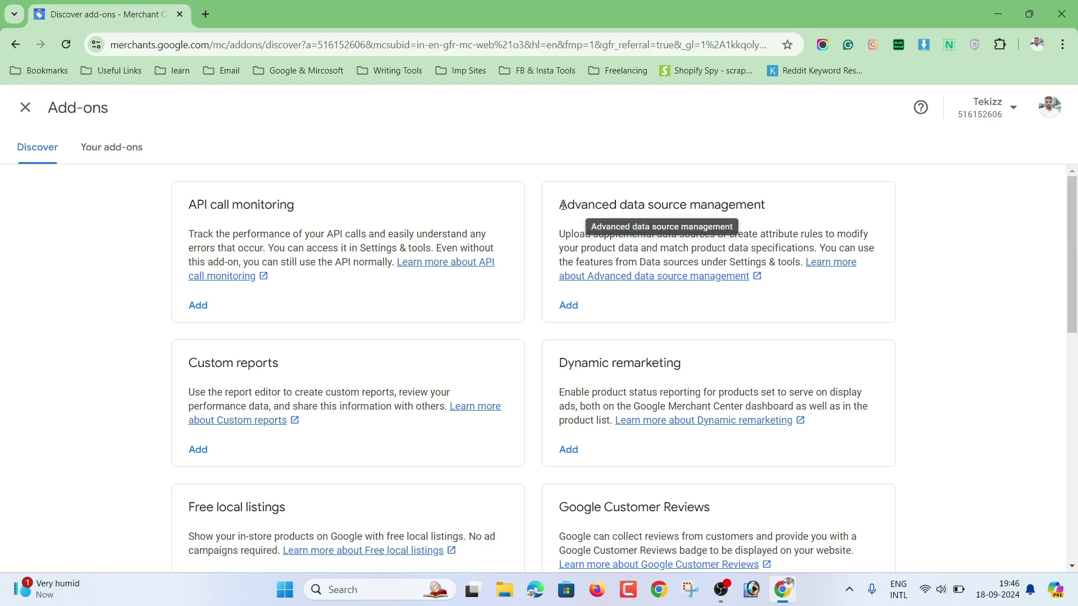
pyautogui.moveTo(562, 205); pyautogui.dragTo(776, 204)
pyautogui.click(777, 206)
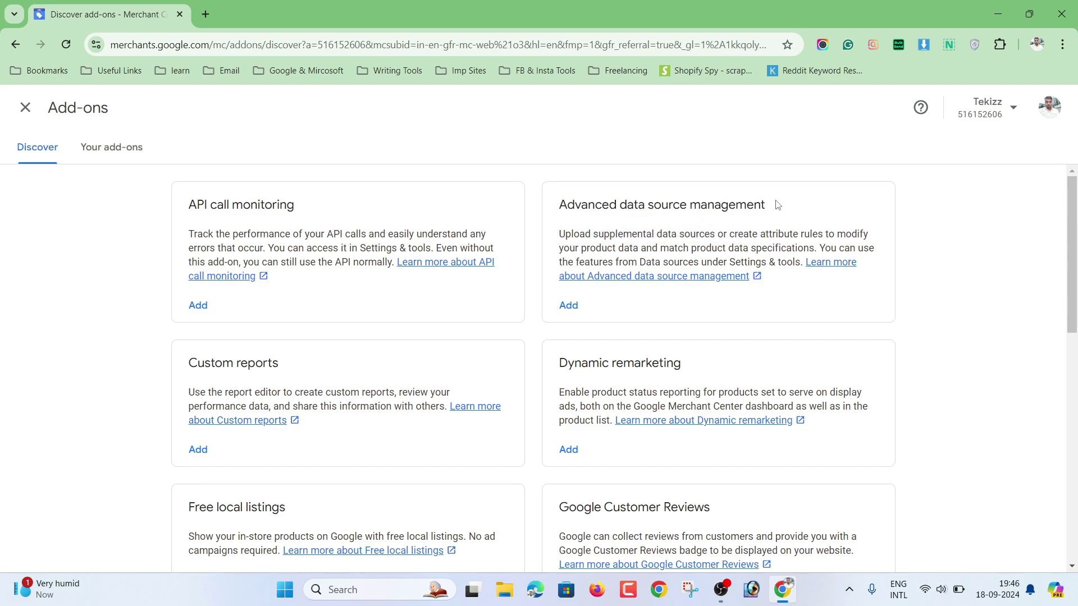
pyautogui.moveTo(769, 205); pyautogui.dragTo(559, 206)
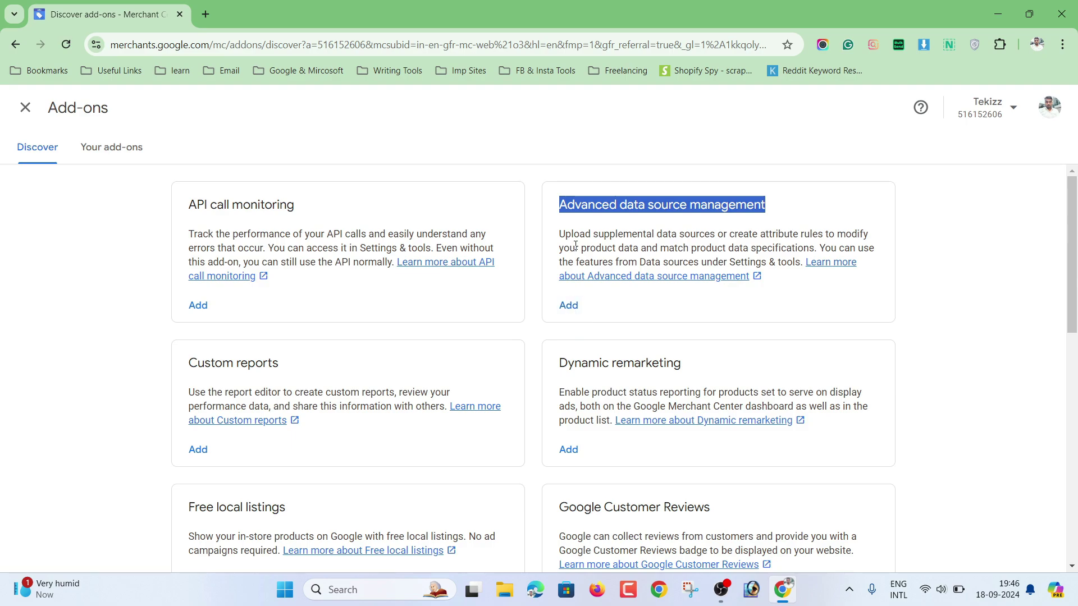
pyautogui.moveTo(559, 235); pyautogui.dragTo(790, 248)
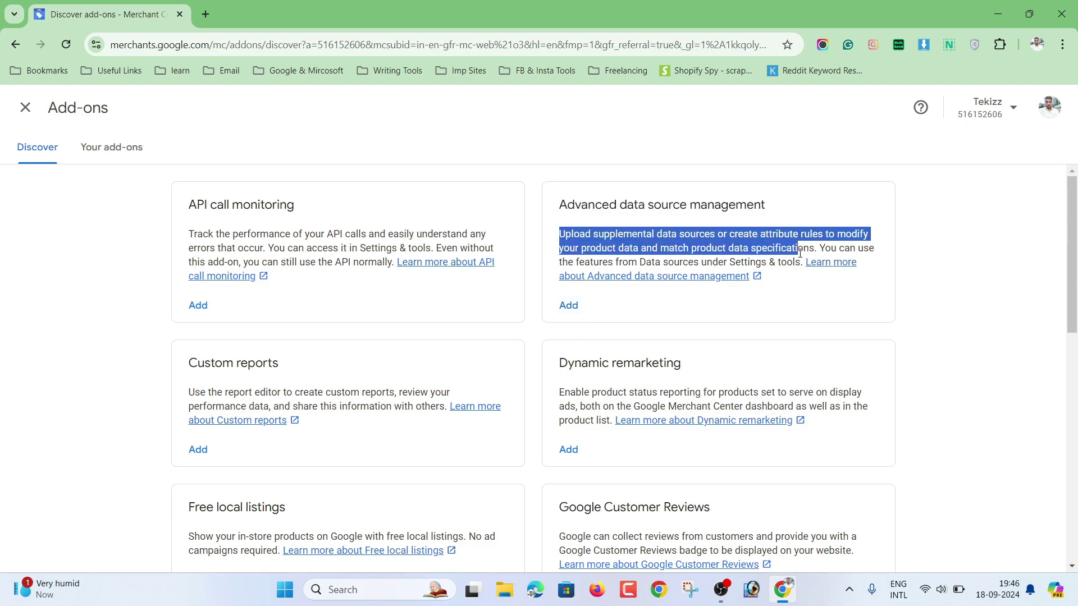
pyautogui.click(779, 247)
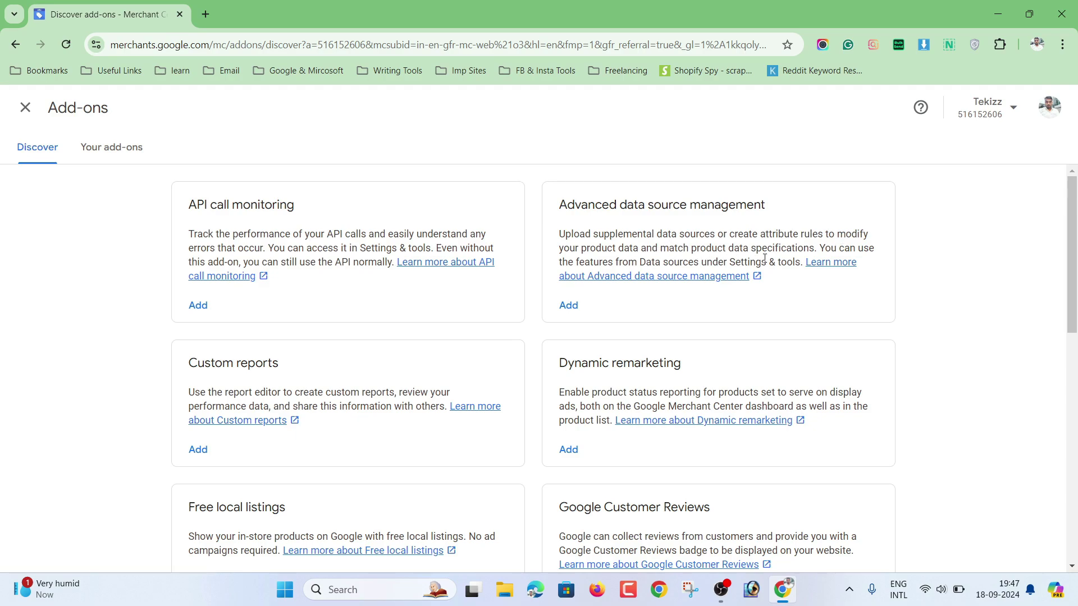
# Step: Open the help article about Advanced data source management and read through its activation instructions
pyautogui.click(820, 263)
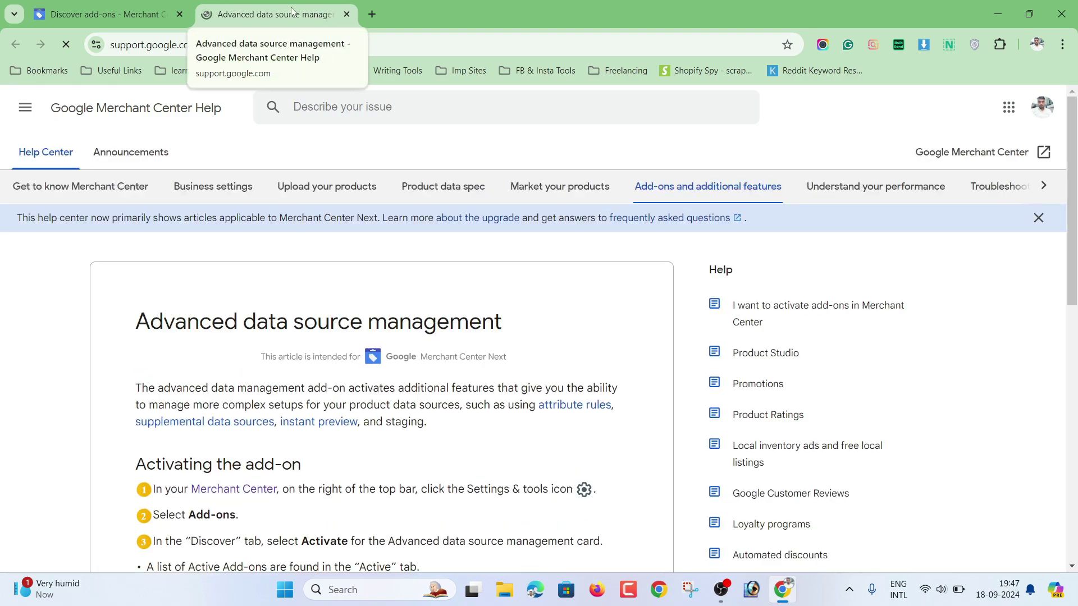
pyautogui.scroll(-5, 152, 431)
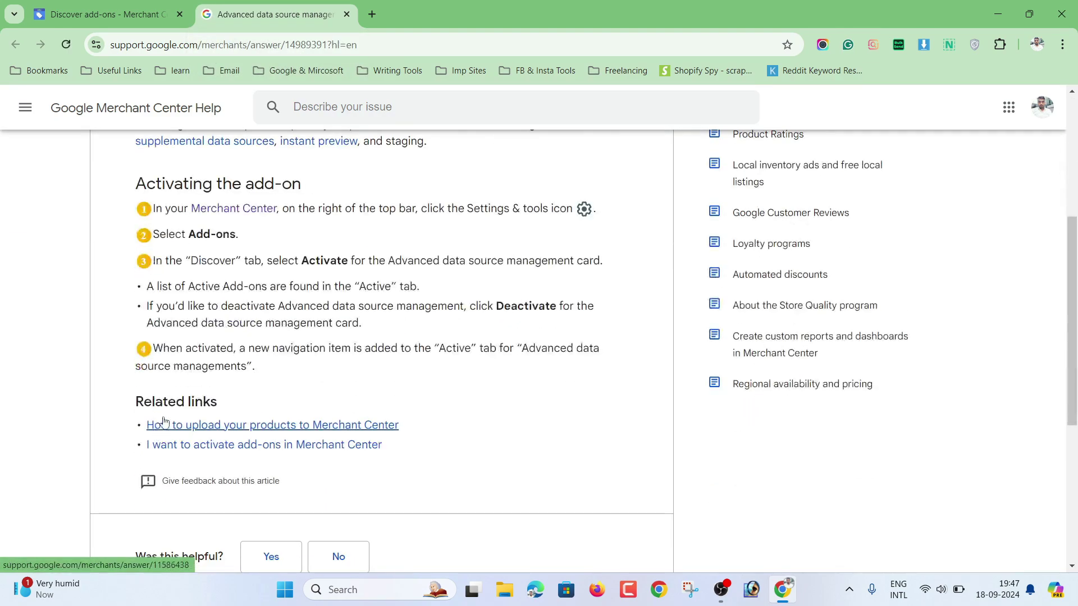
pyautogui.scroll(-3, 236, 289)
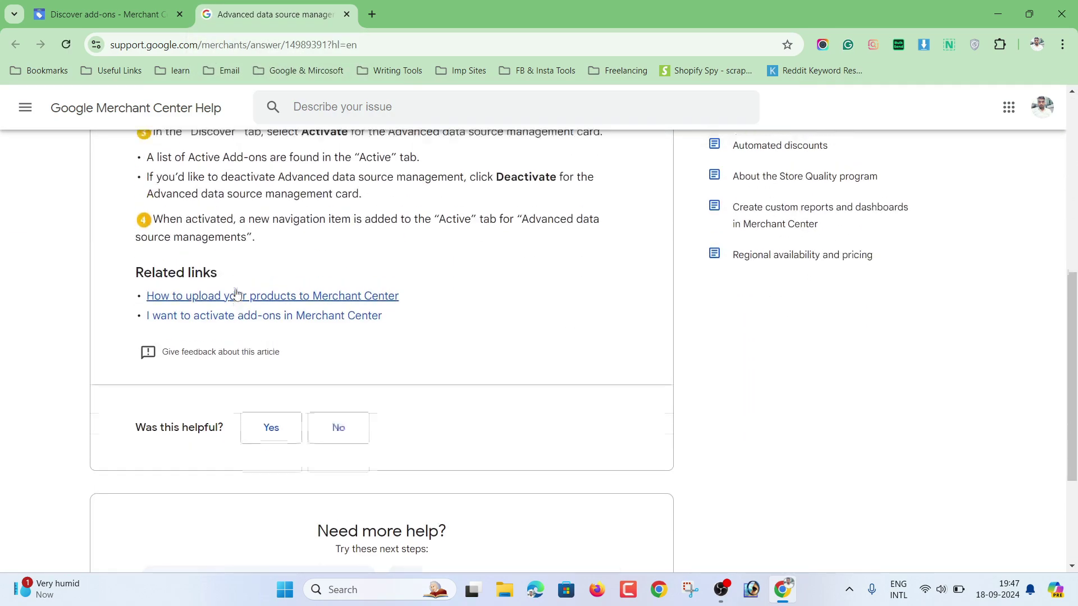
pyautogui.scroll(6, 237, 288)
pyautogui.scroll(-1, 238, 288)
pyautogui.scroll(-2, 238, 289)
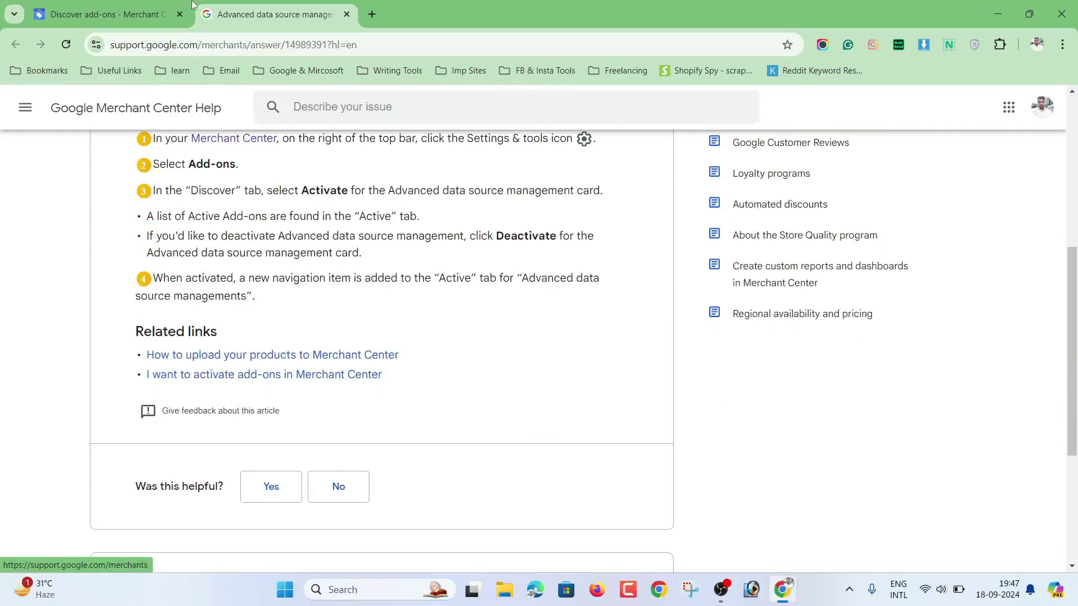
# Step: Add the Advanced data source management add-on to the account and close the Add-ons page
pyautogui.click(153, 10)
pyautogui.click(568, 305)
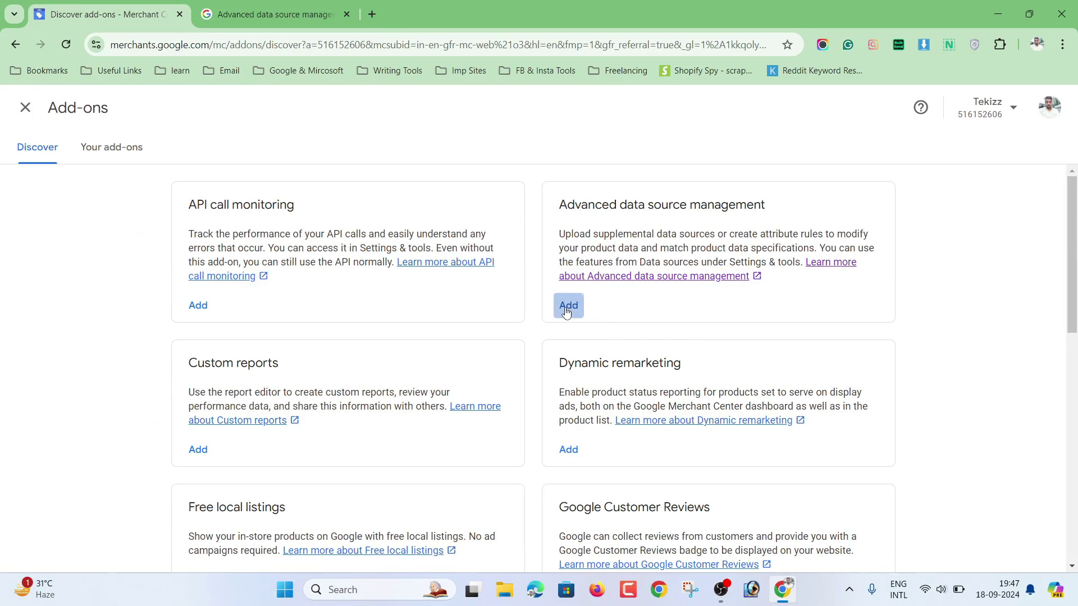
pyautogui.click(676, 366)
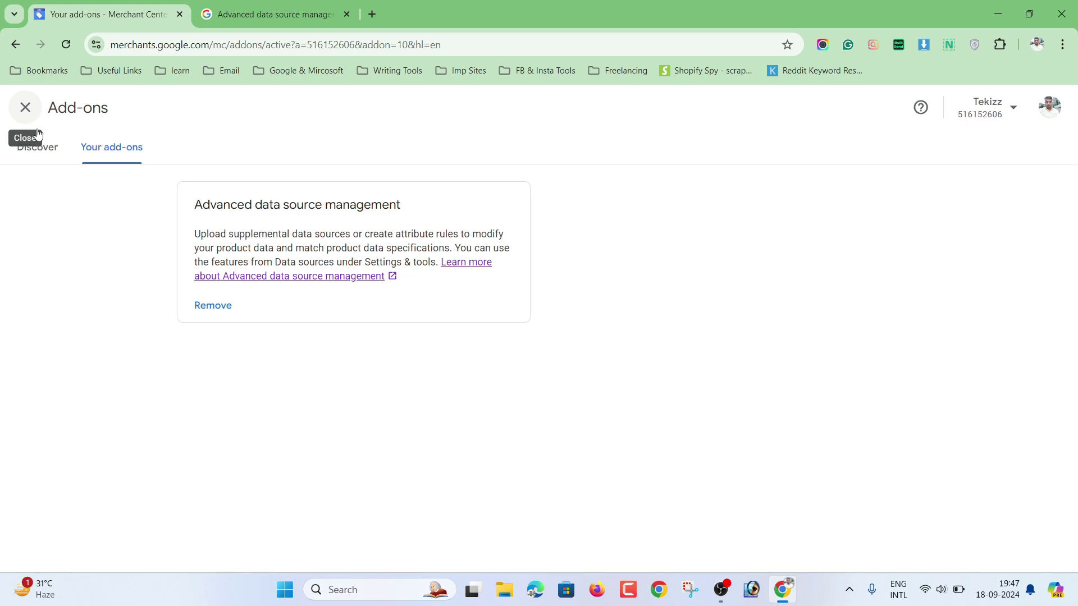
pyautogui.click(45, 154)
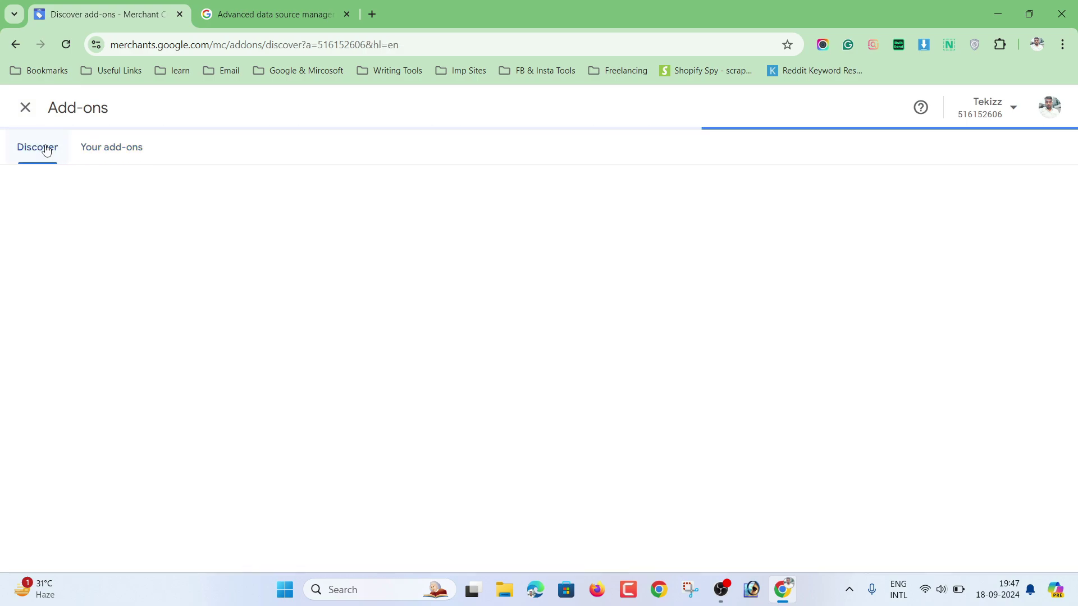
pyautogui.click(25, 108)
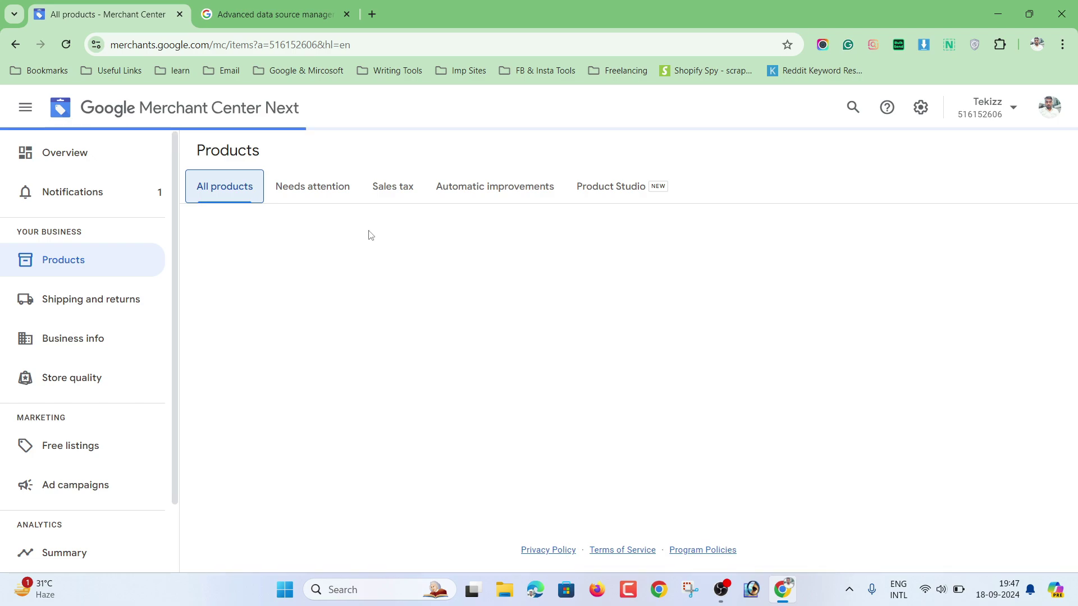
# Step: Open the details of the All Countires Feed among the primary product data sources
pyautogui.click(918, 111)
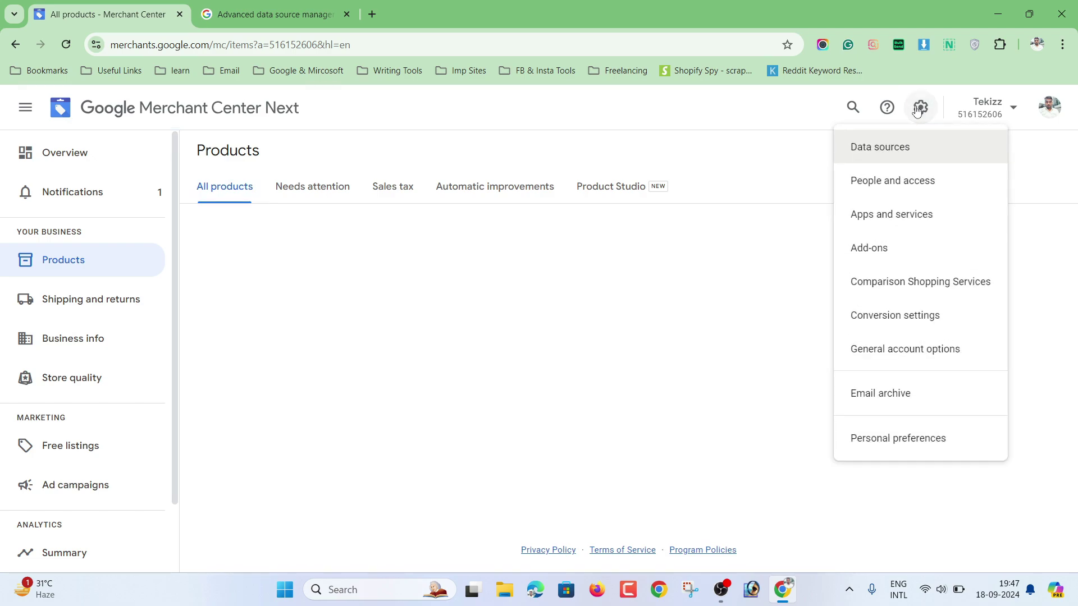
pyautogui.click(898, 156)
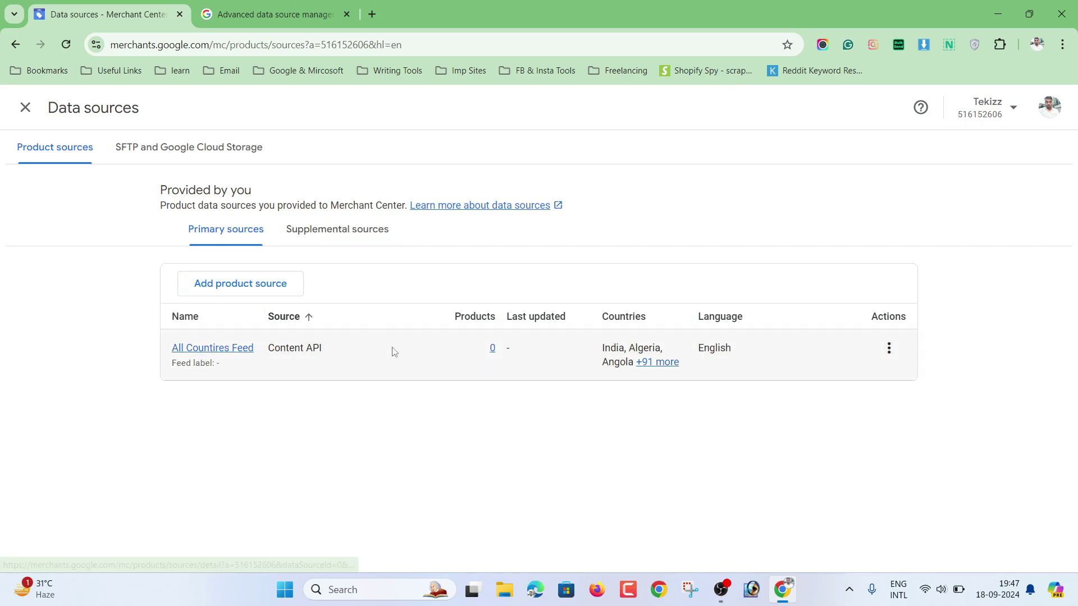
pyautogui.click(233, 354)
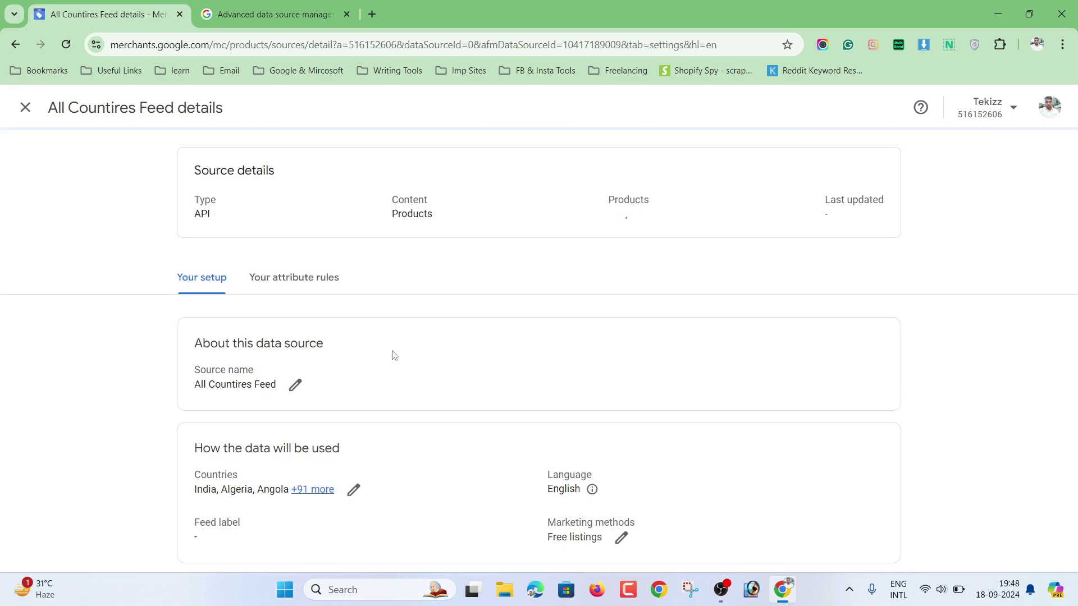
# Step: Open the attribute rules of the All Countires Feed and expand the processed attributes available for a new rule
pyautogui.click(326, 282)
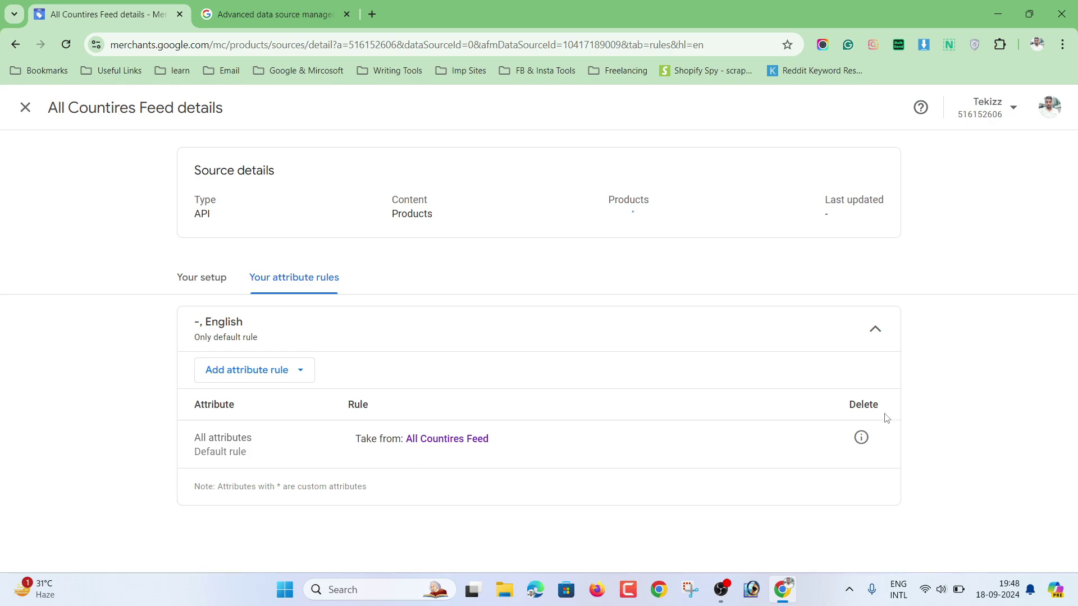
pyautogui.click(297, 376)
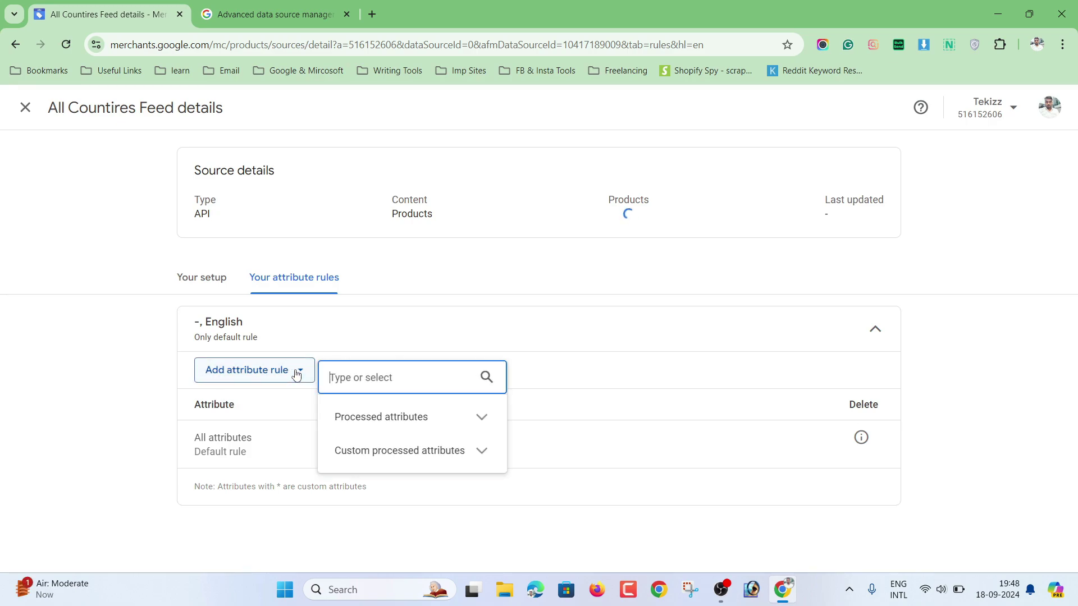
pyautogui.click(490, 422)
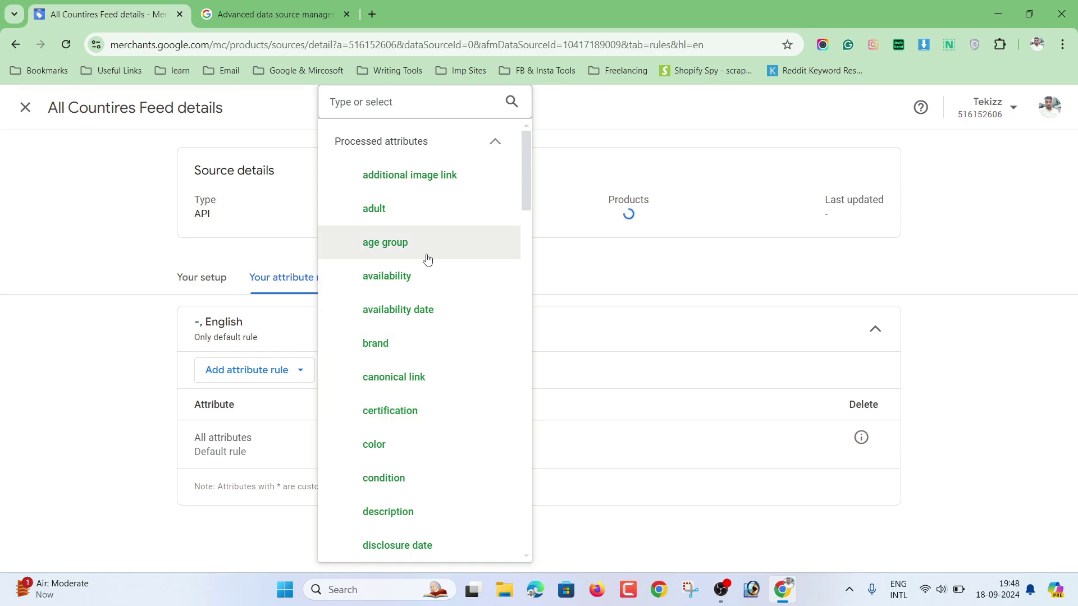
# Step: Look through the full list of processed attributes, from additional image link to unit pricing measure
pyautogui.scroll(-5, 414, 373)
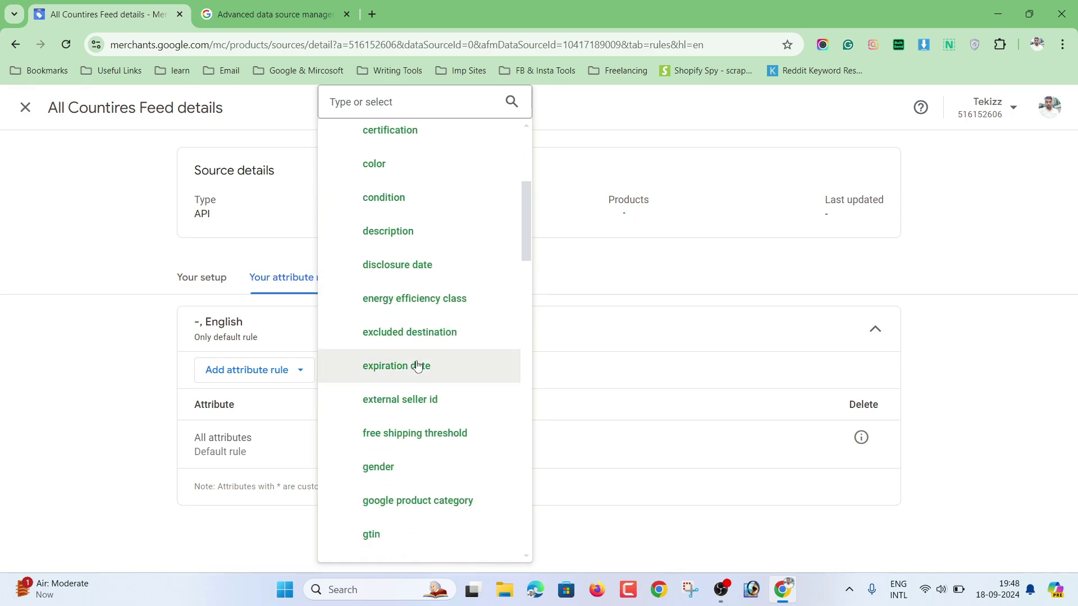
pyautogui.scroll(5, 434, 289)
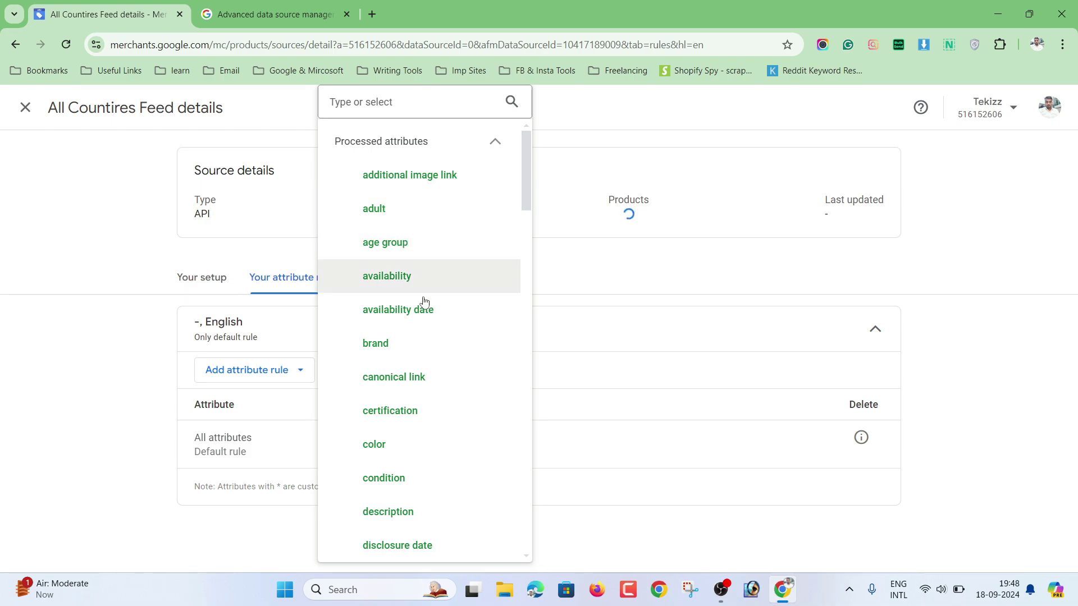
pyautogui.scroll(-3, 434, 344)
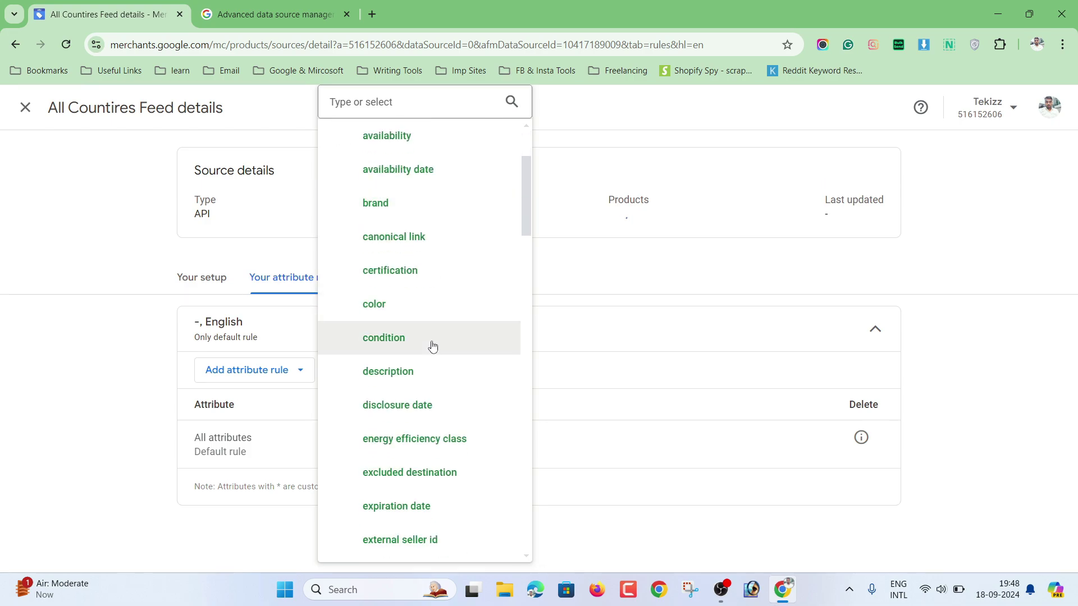
pyautogui.scroll(2, 433, 347)
pyautogui.scroll(1, 432, 346)
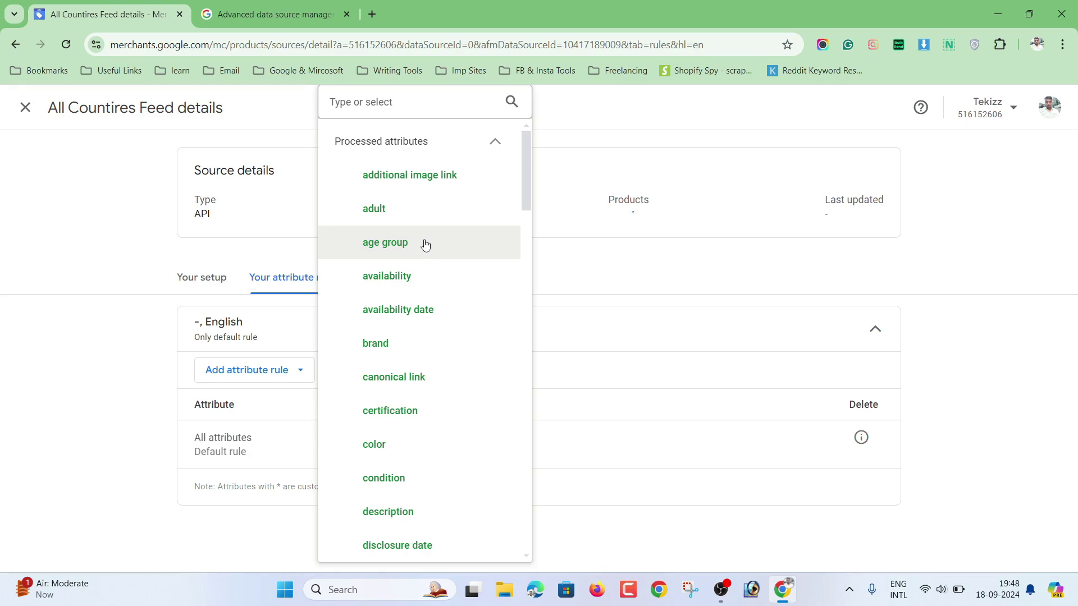
pyautogui.scroll(-2, 416, 337)
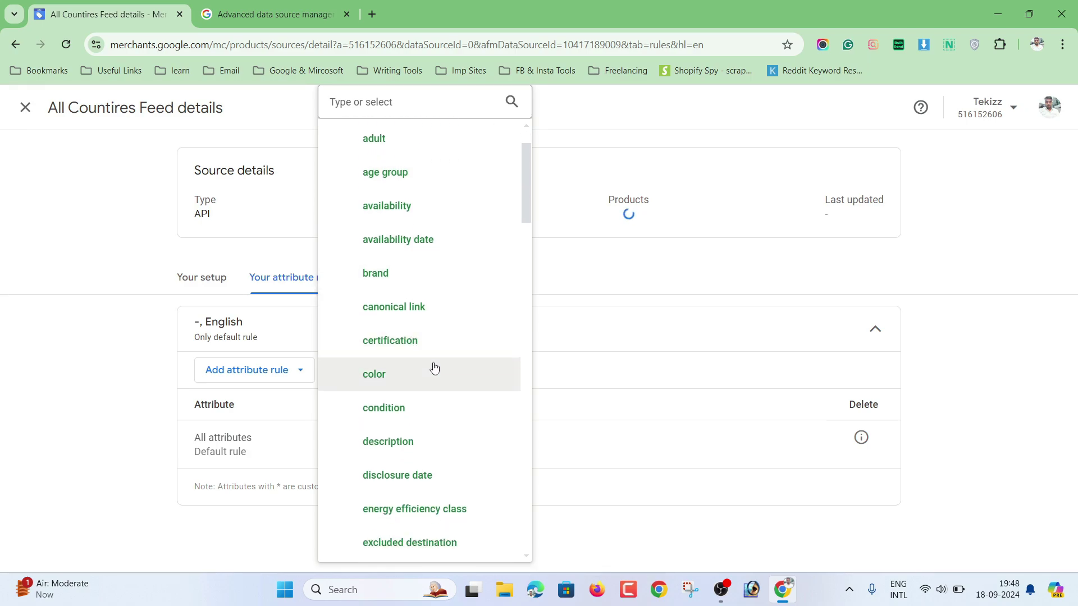
pyautogui.scroll(-6, 434, 368)
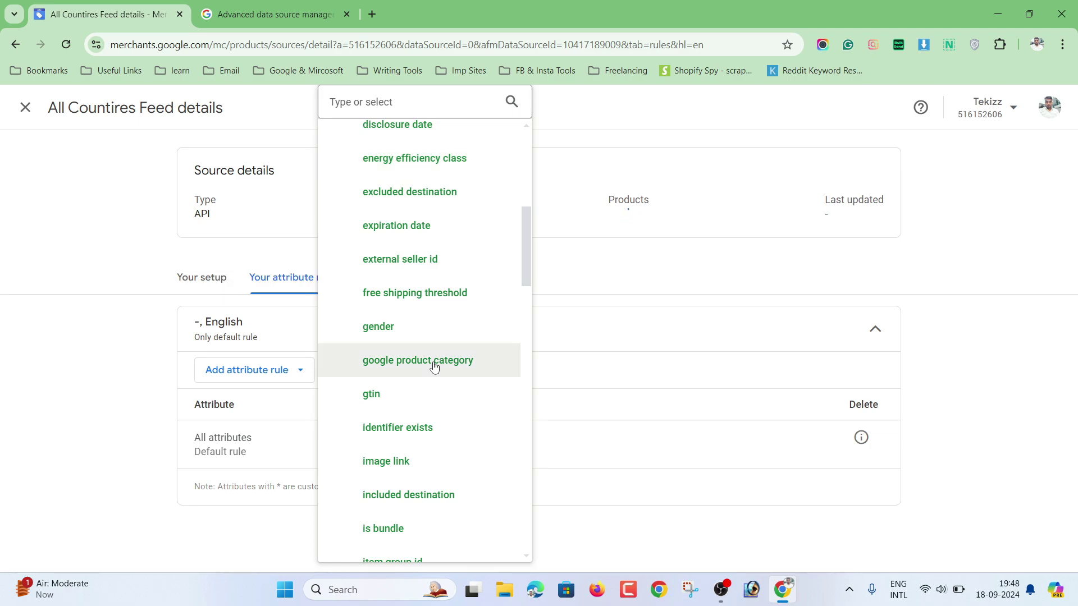
pyautogui.scroll(-2, 434, 367)
pyautogui.scroll(-1, 432, 369)
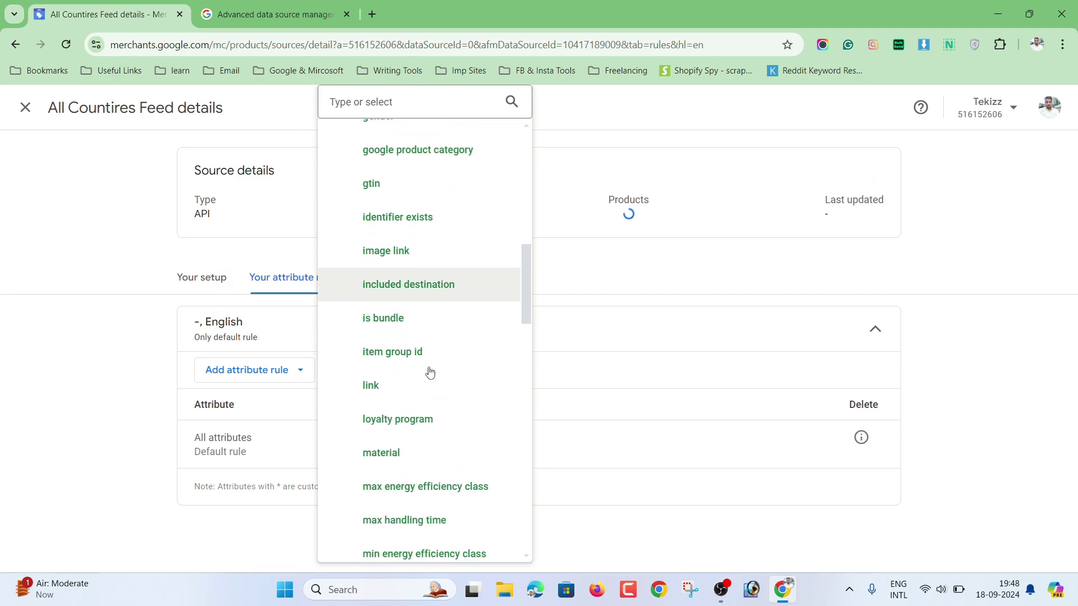
pyautogui.scroll(-2, 430, 373)
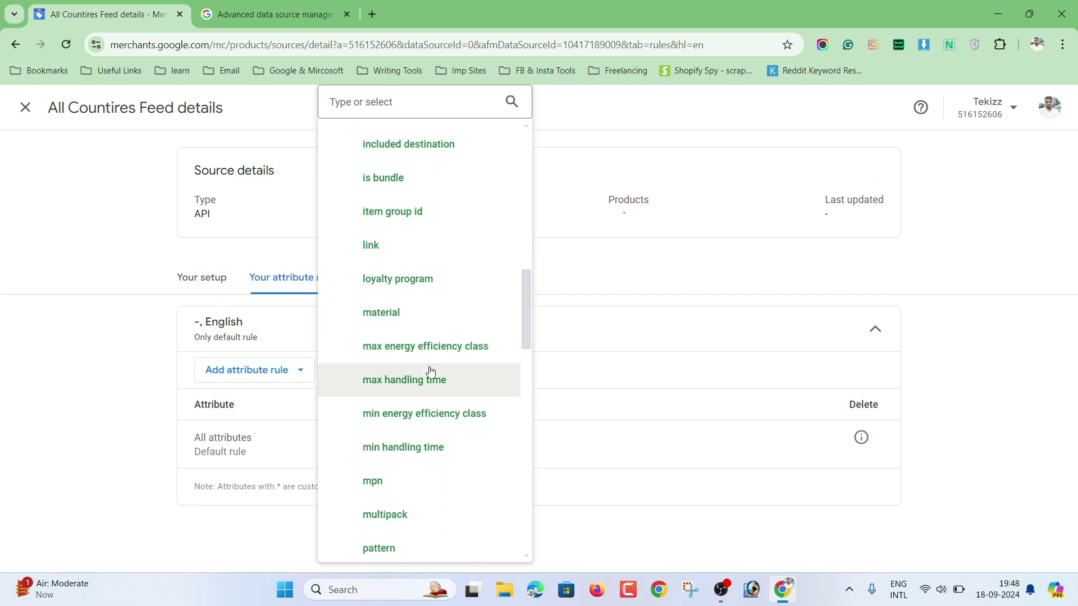
pyautogui.scroll(5, 430, 370)
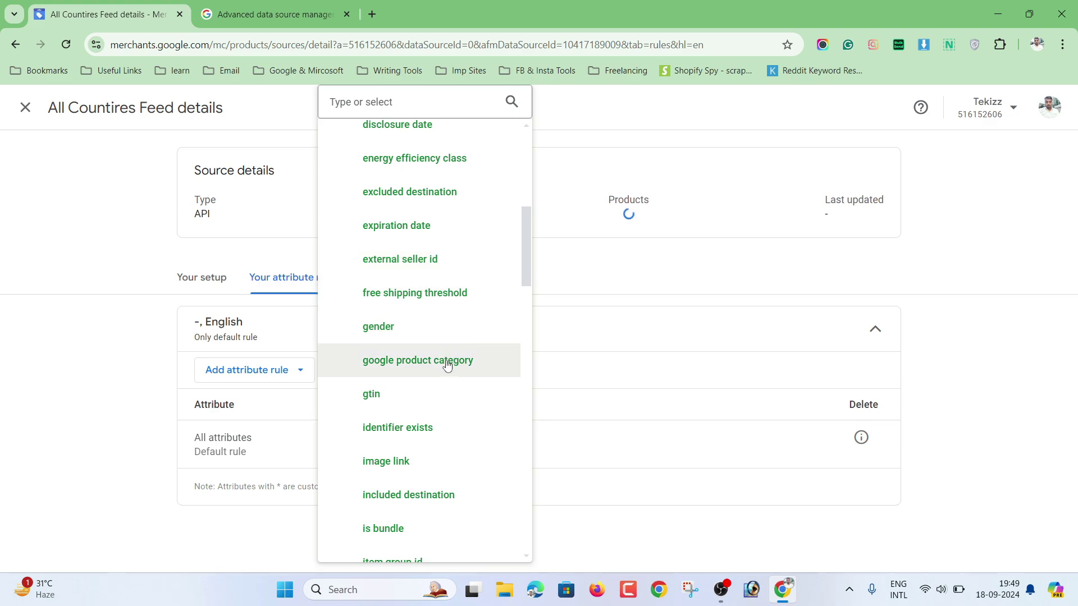
pyautogui.scroll(-10, 445, 368)
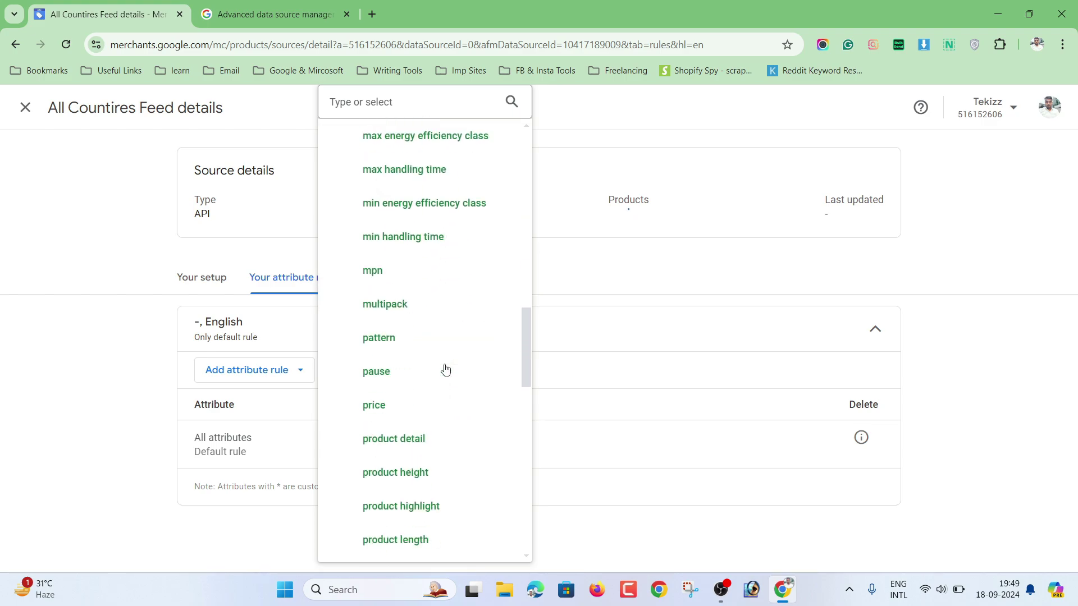
pyautogui.scroll(-8, 445, 368)
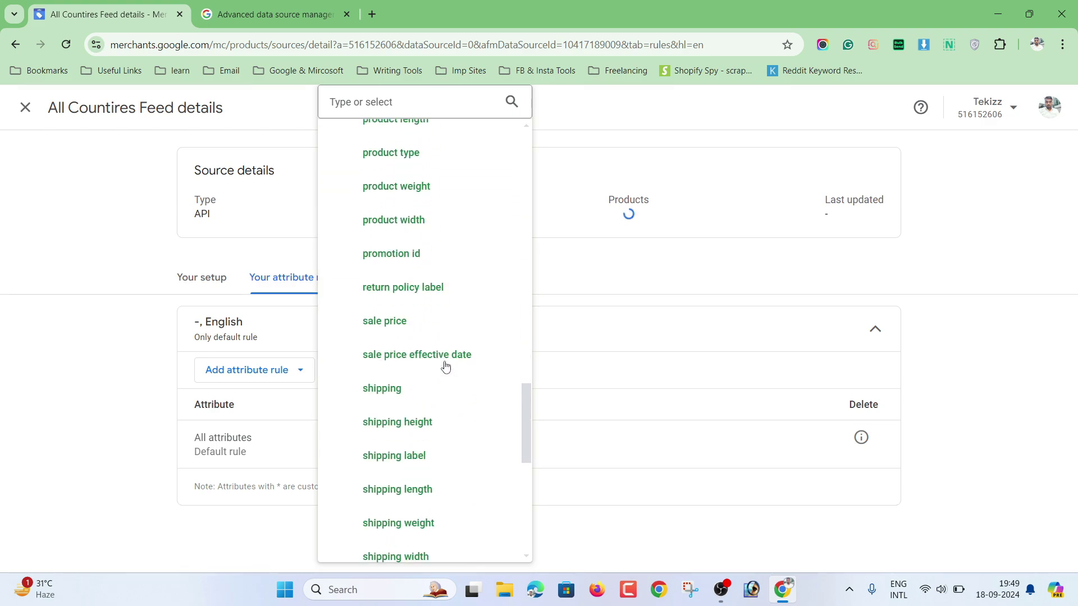
pyautogui.scroll(-9, 440, 397)
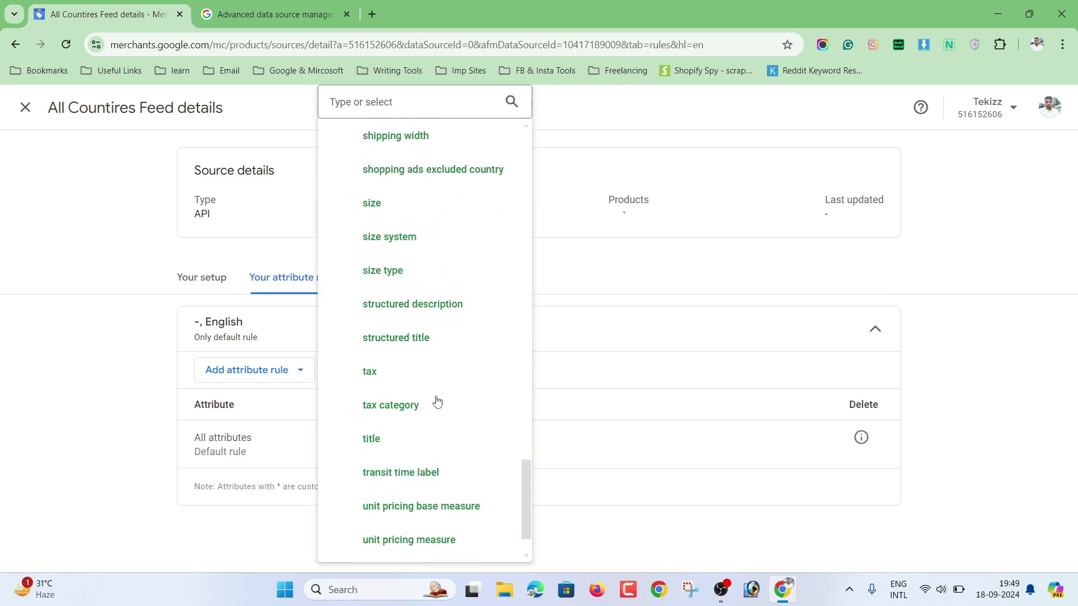
# Step: Start an attribute rule for title, choose Set to as the replacement method and explore its constant value and processed attribute sources
pyautogui.click(427, 376)
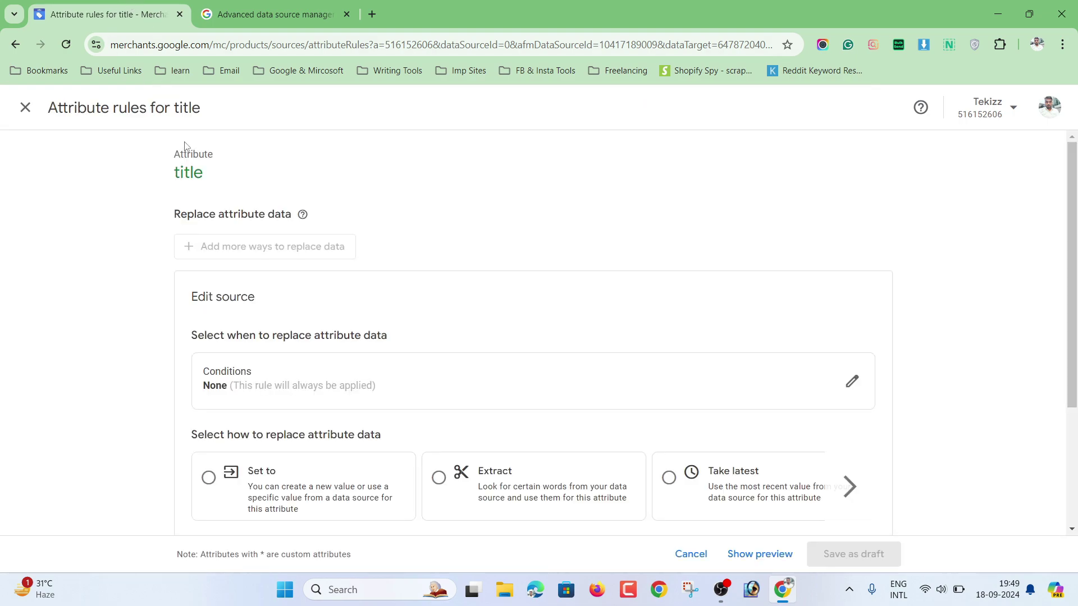
pyautogui.scroll(-3, 519, 358)
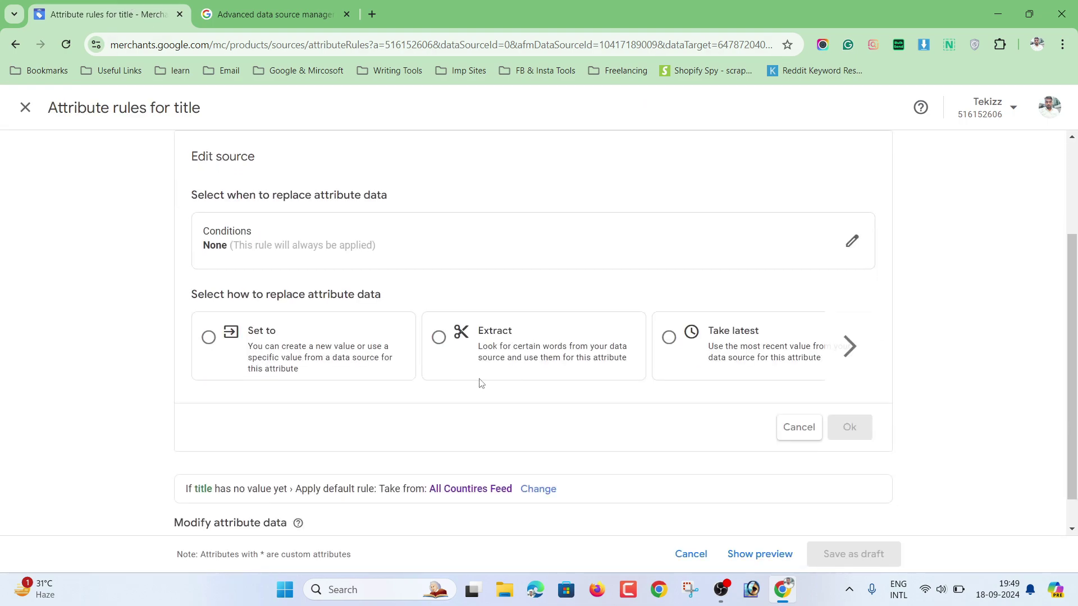
pyautogui.click(208, 337)
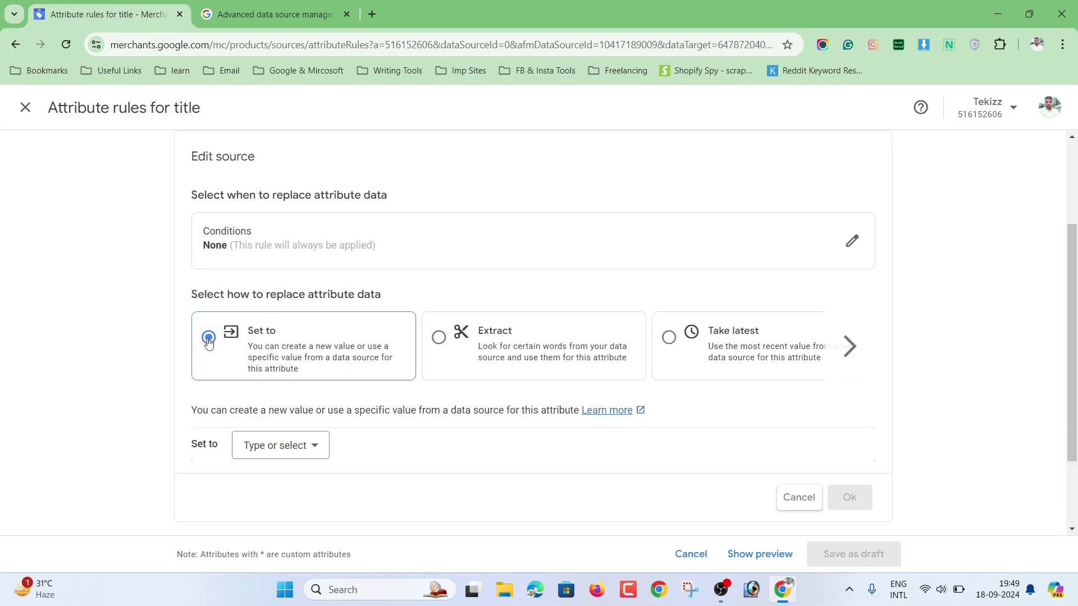
pyautogui.click(300, 446)
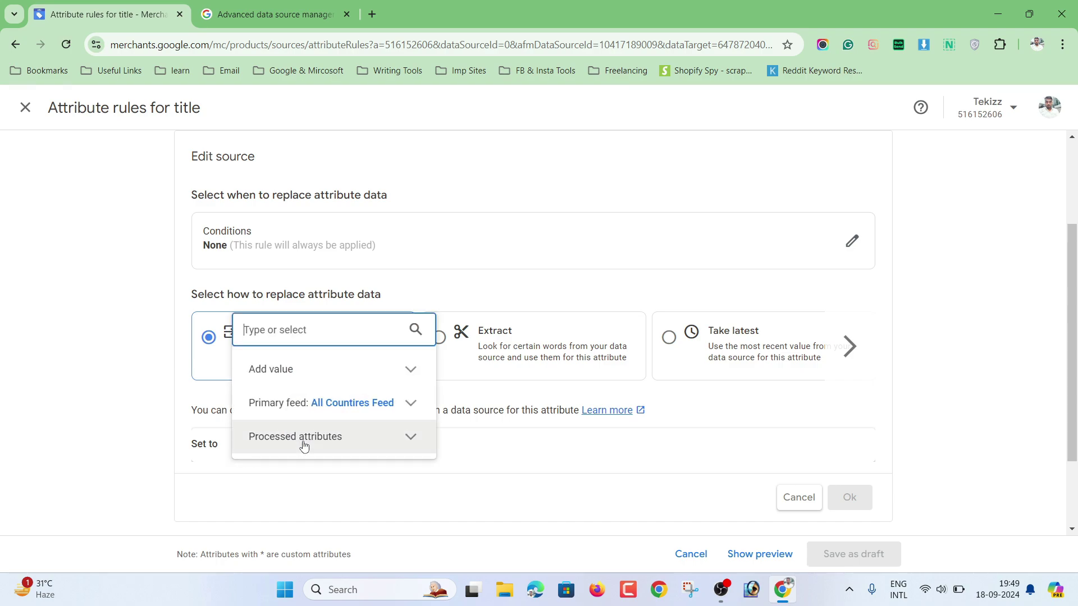
pyautogui.click(414, 369)
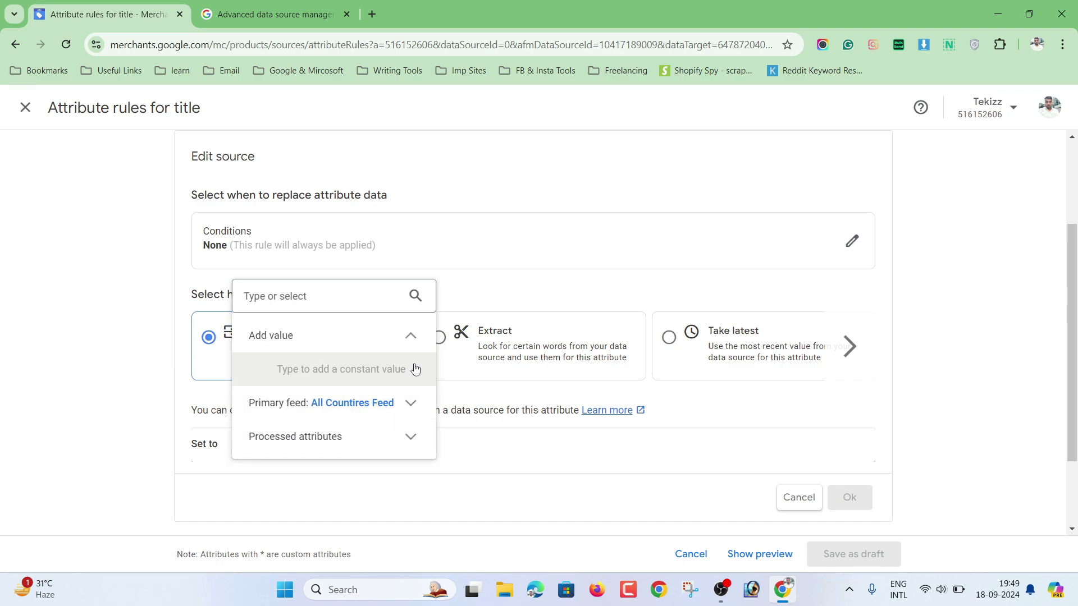
pyautogui.click(410, 438)
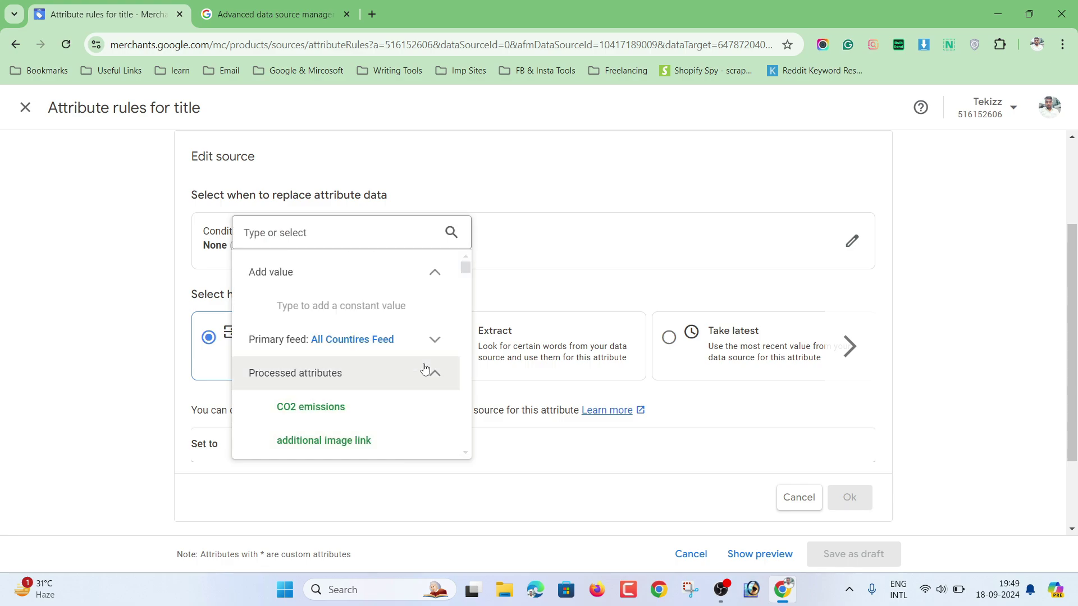
pyautogui.scroll(-2, 426, 371)
pyautogui.scroll(3, 425, 369)
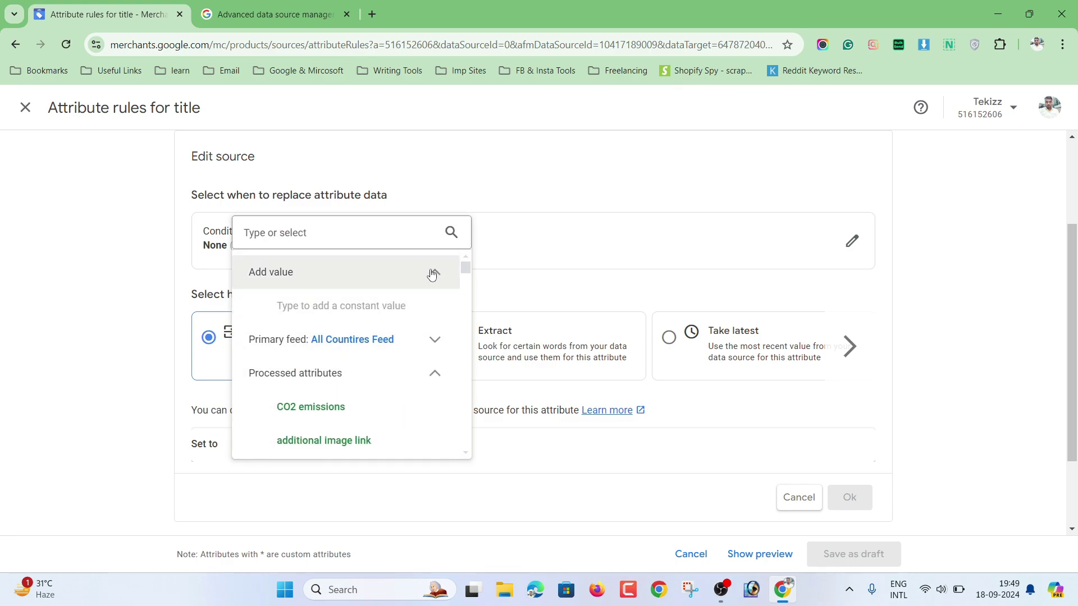
pyautogui.click(431, 274)
pyautogui.click(434, 272)
pyautogui.click(364, 311)
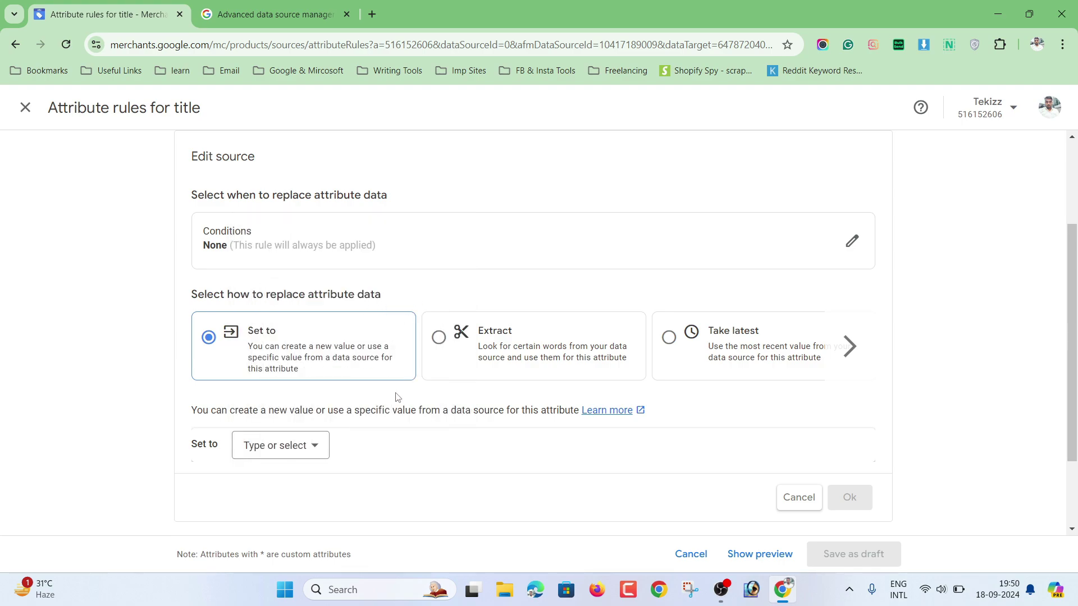
# Step: Start a modification in the title rule, review its conditions and modification methods, and leave the rule without saving
pyautogui.scroll(-2, 589, 466)
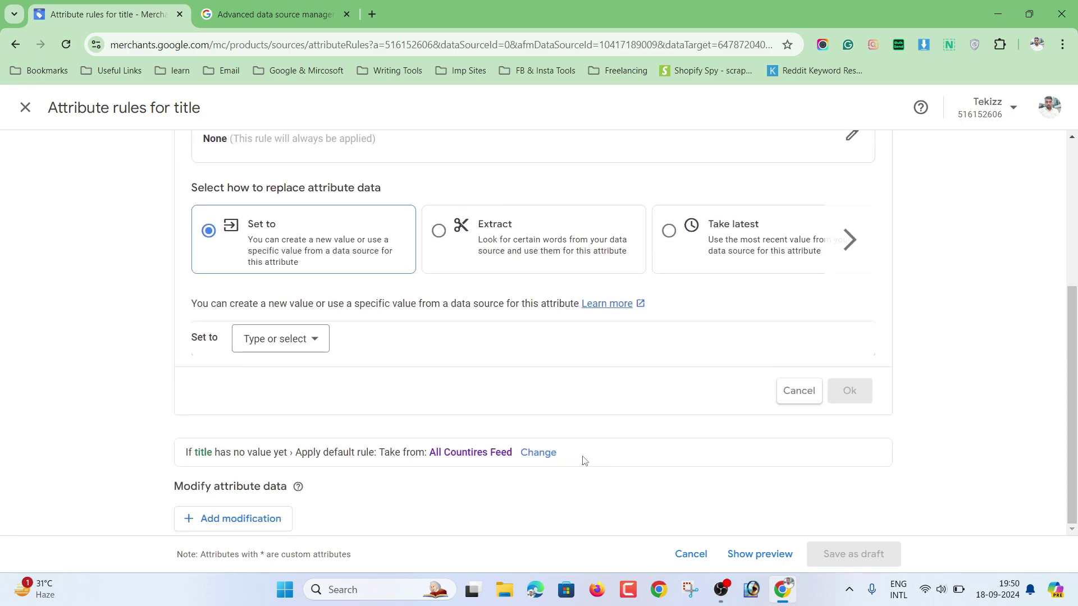
pyautogui.click(251, 518)
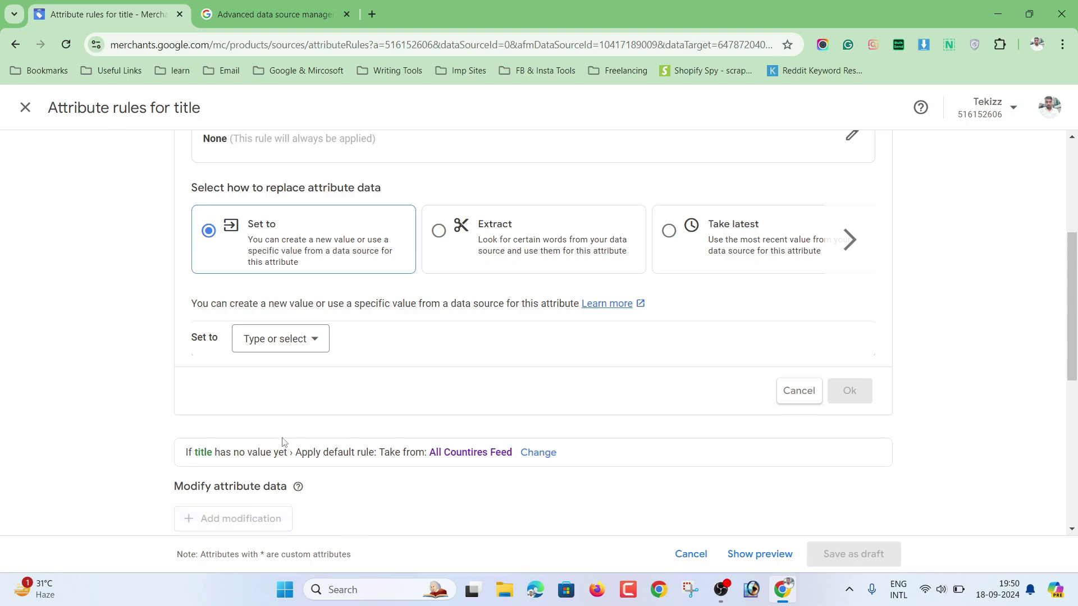
pyautogui.scroll(-2, 355, 402)
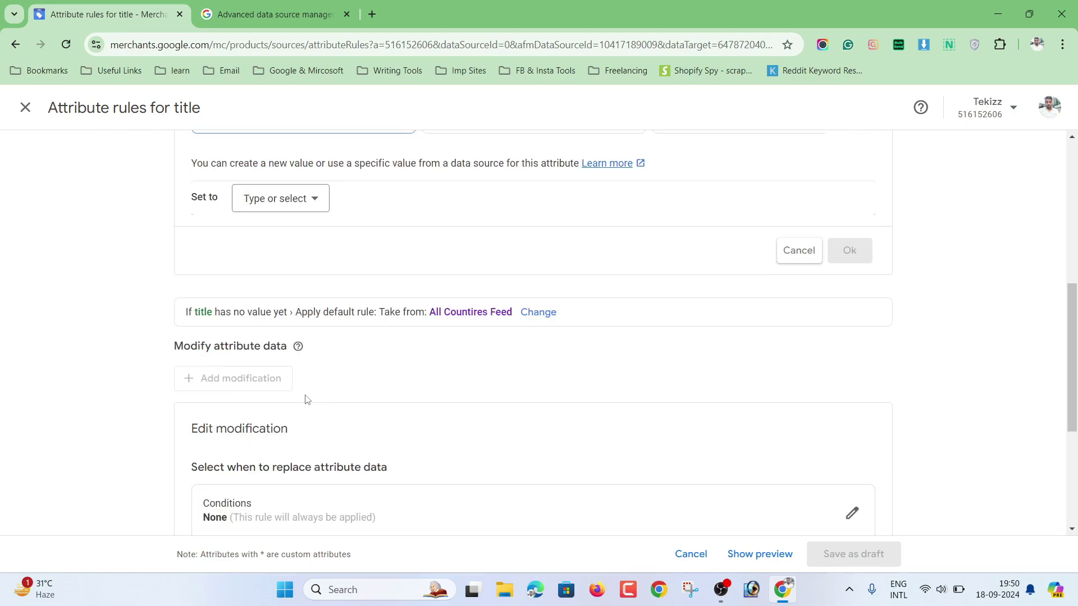
pyautogui.scroll(-2, 278, 379)
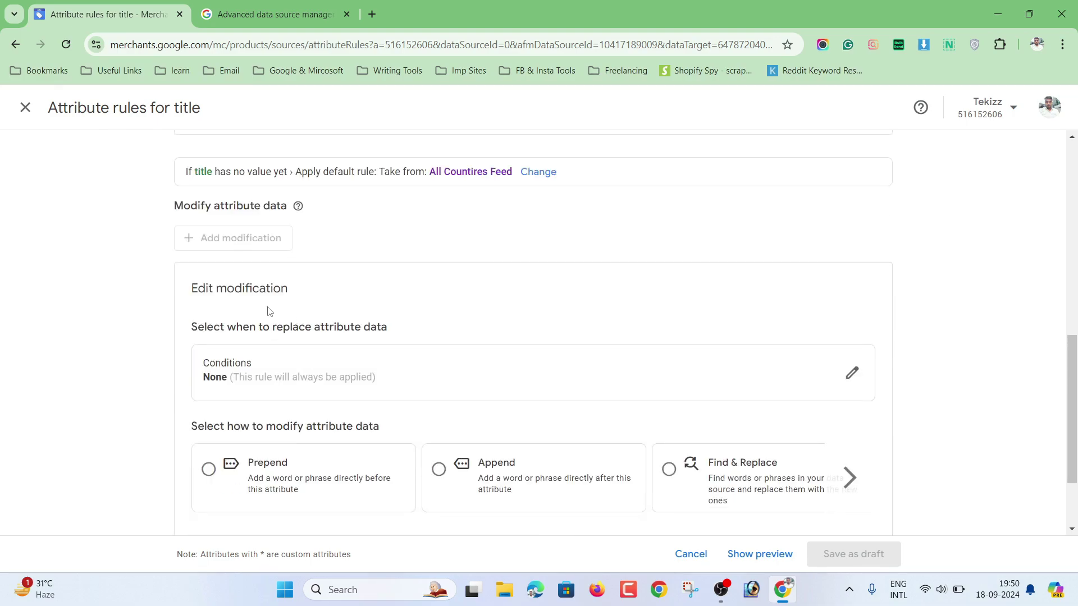
pyautogui.scroll(-2, 470, 404)
pyautogui.scroll(4, 471, 407)
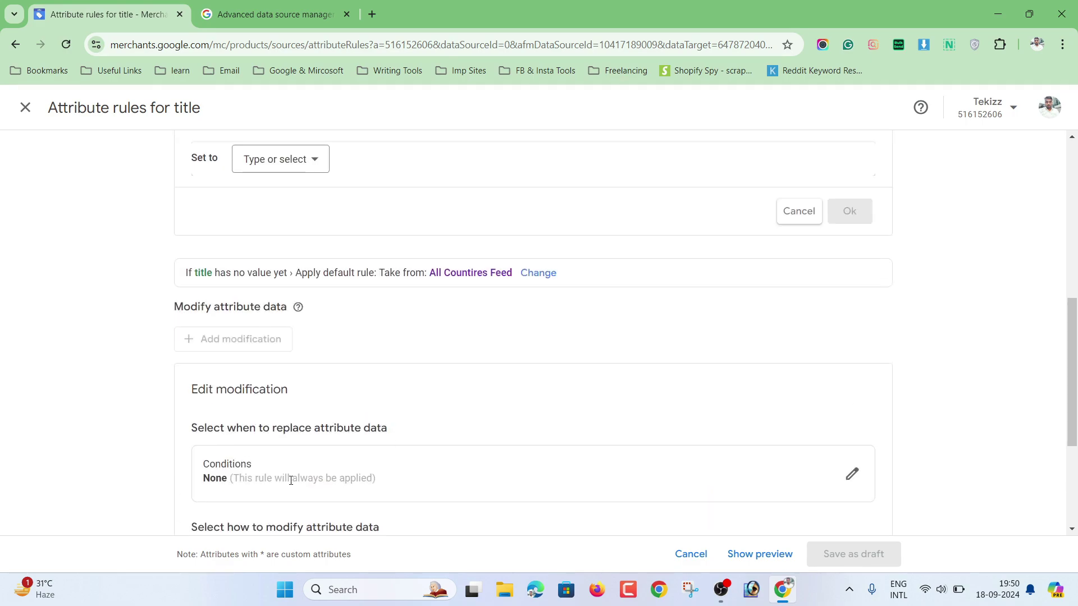
pyautogui.scroll(6, 263, 449)
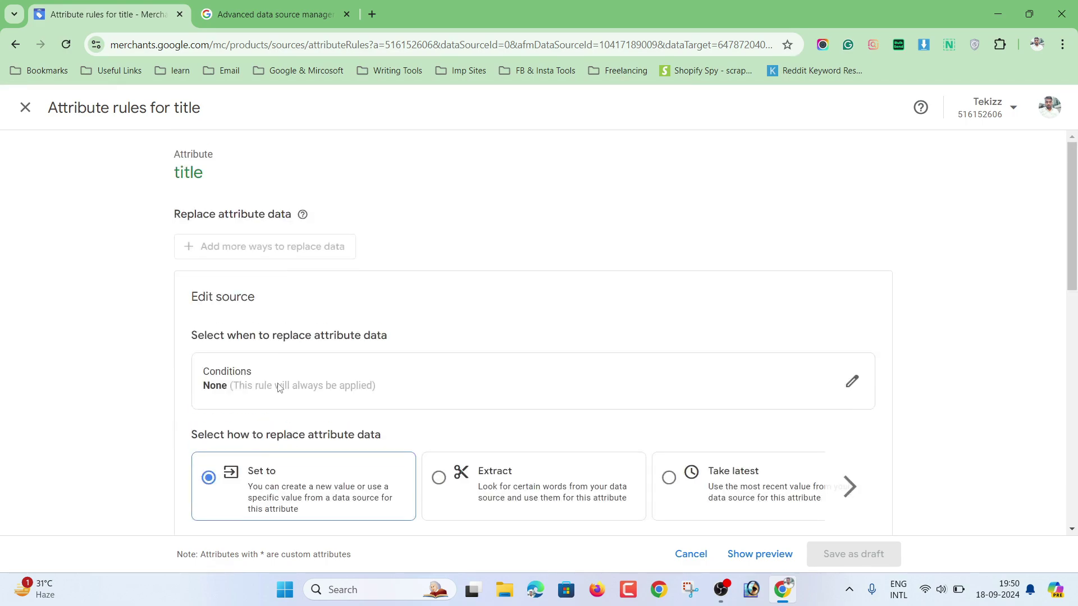
pyautogui.click(25, 107)
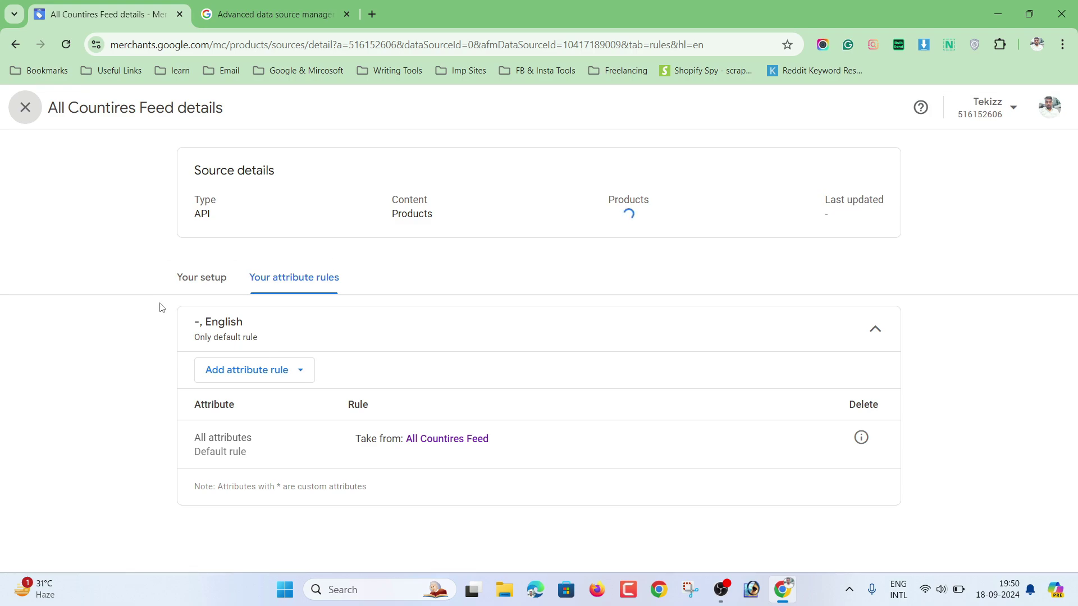
# Step: Leave the All Countires Feed details and the data sources, and open the account's list of active add-ons
pyautogui.click(25, 108)
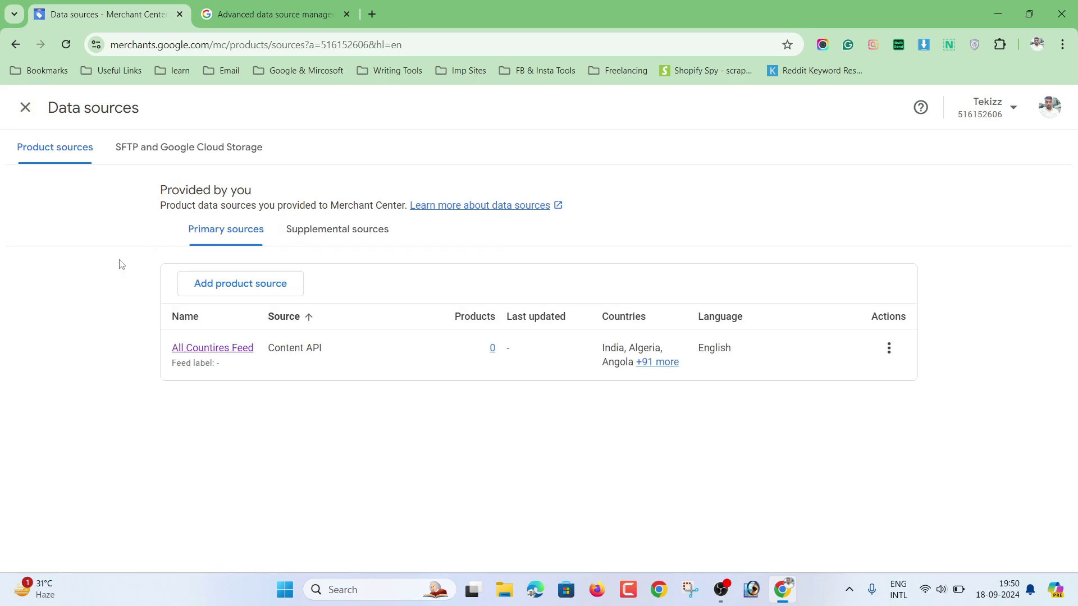
pyautogui.click(23, 113)
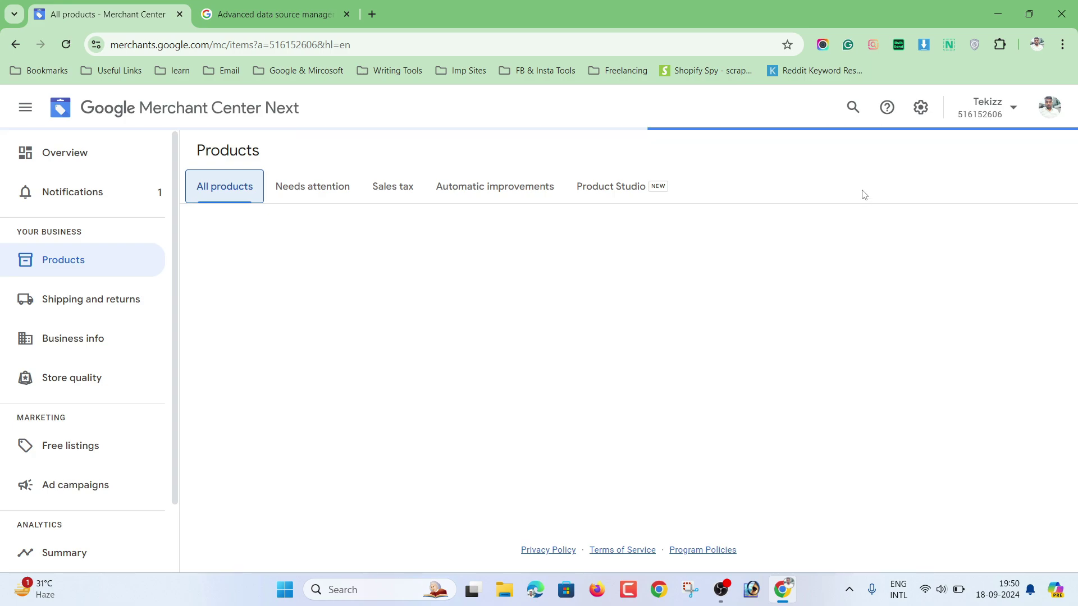
pyautogui.click(915, 108)
pyautogui.click(892, 253)
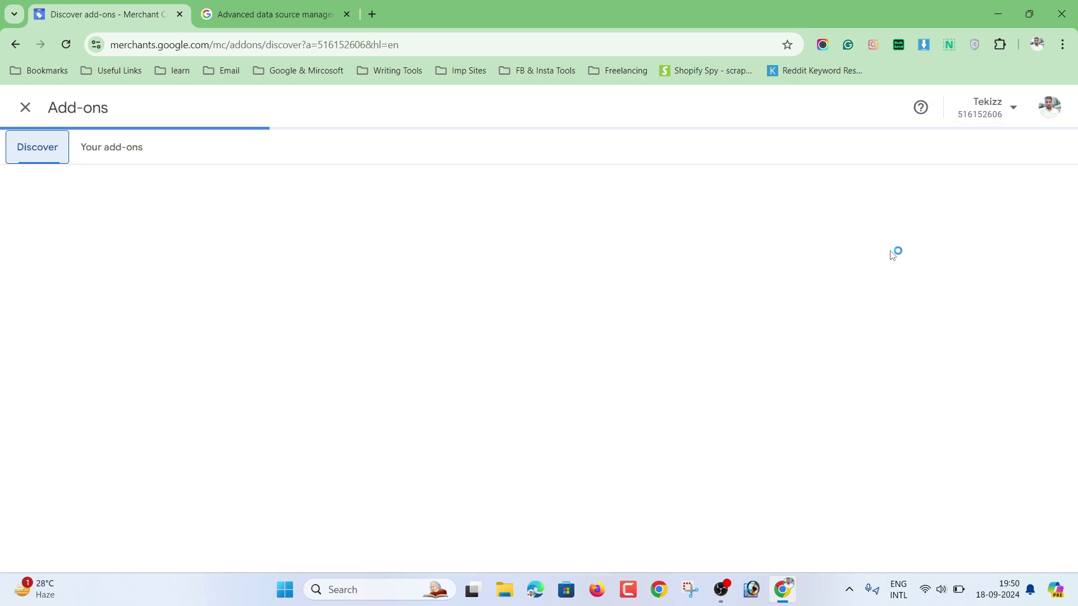
pyautogui.click(115, 153)
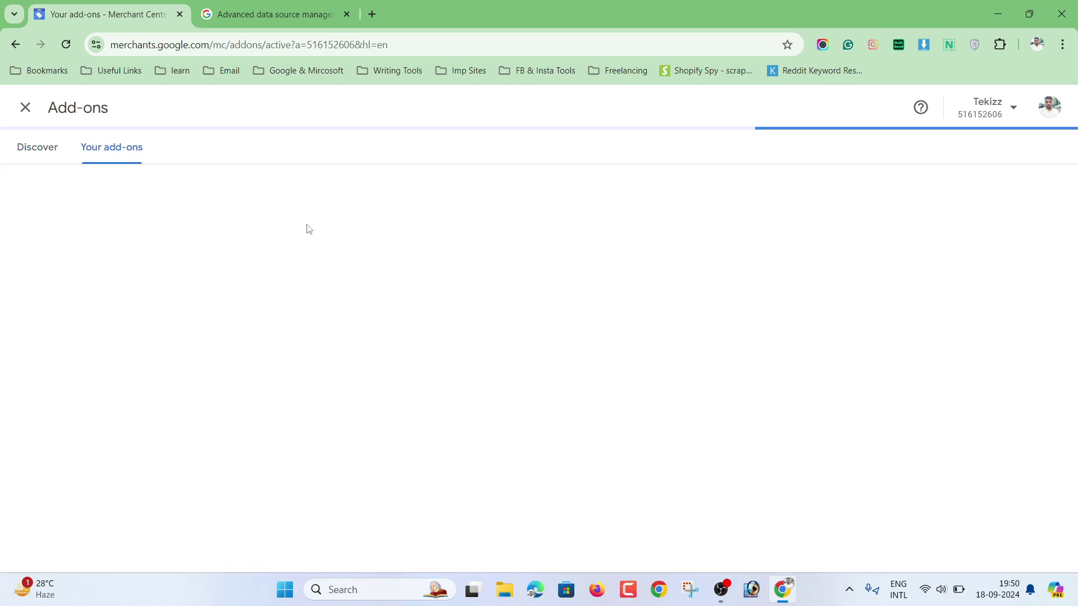
# Step: Remove the Advanced data source management add-on, acknowledging the implications of removing it
pyautogui.click(220, 306)
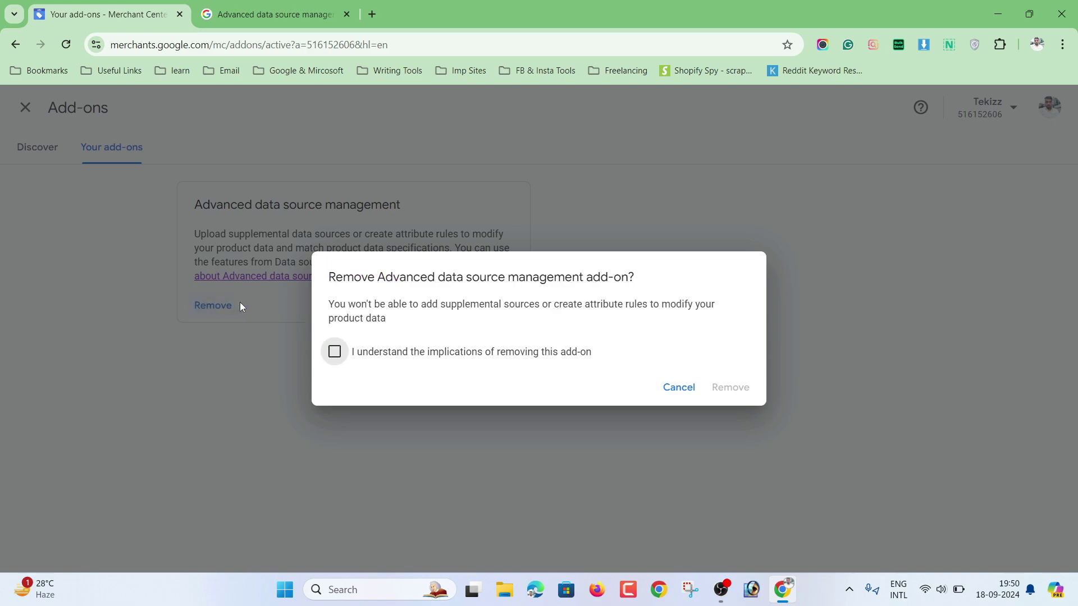
pyautogui.click(334, 352)
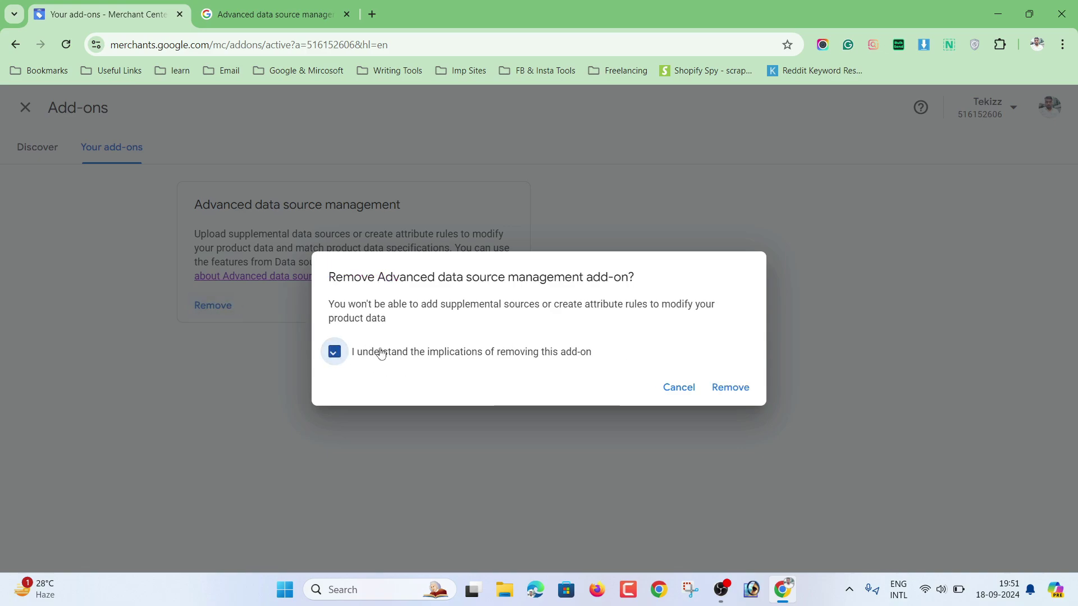
pyautogui.click(733, 393)
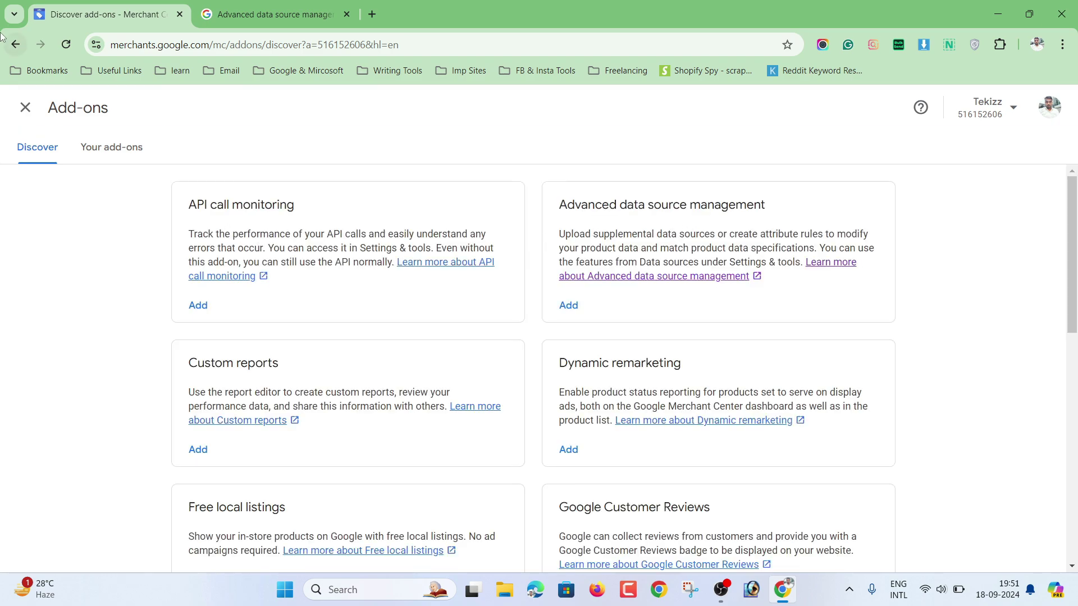
# Step: Close the add-ons page, look at the account's overview and all products pages, and return to the overview
pyautogui.click(24, 107)
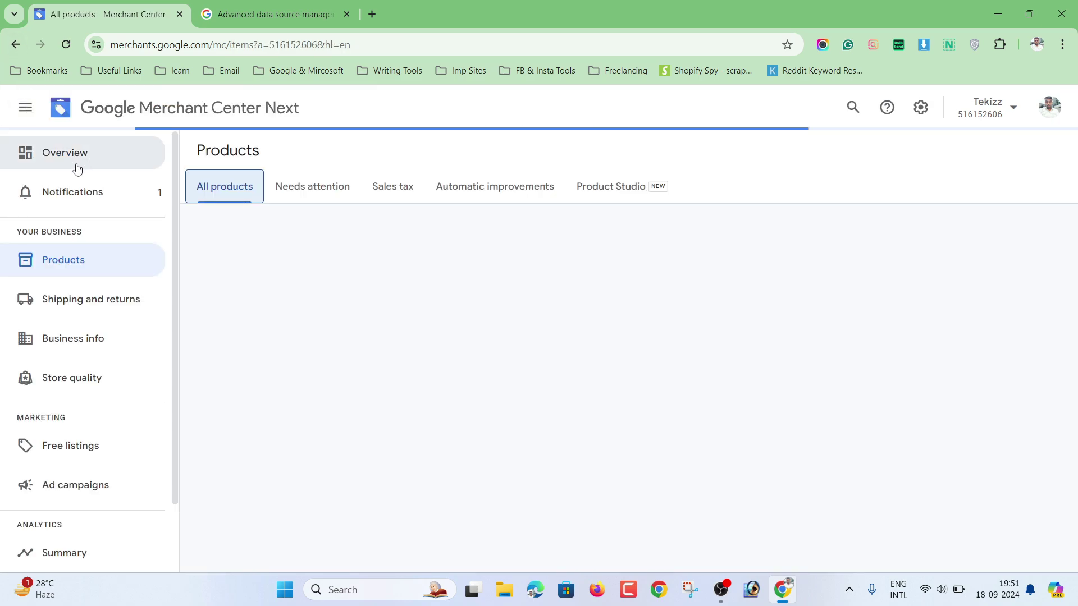
pyautogui.click(158, 115)
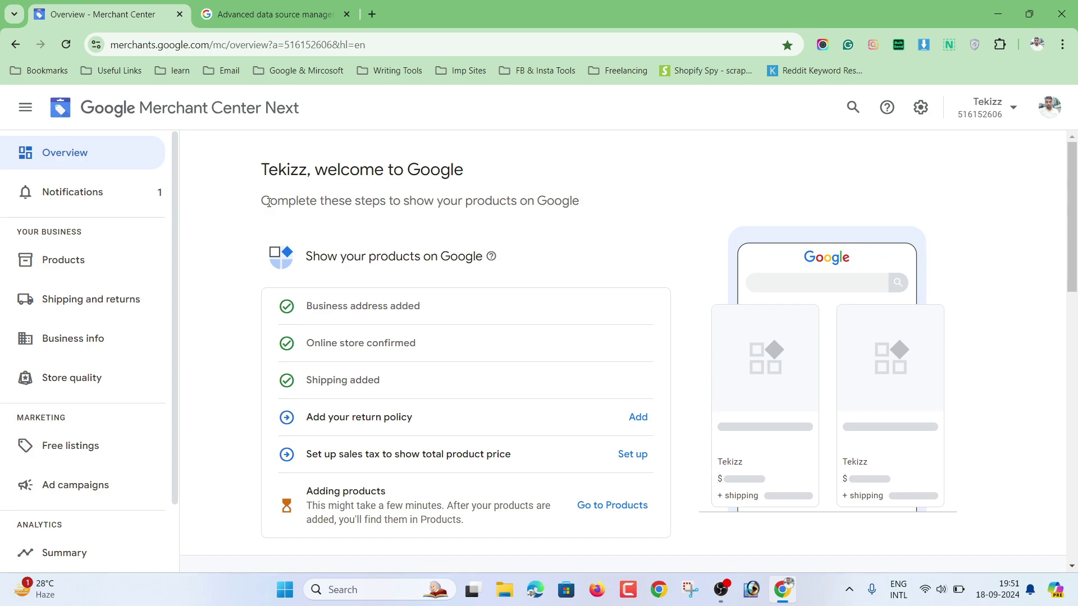
pyautogui.click(101, 259)
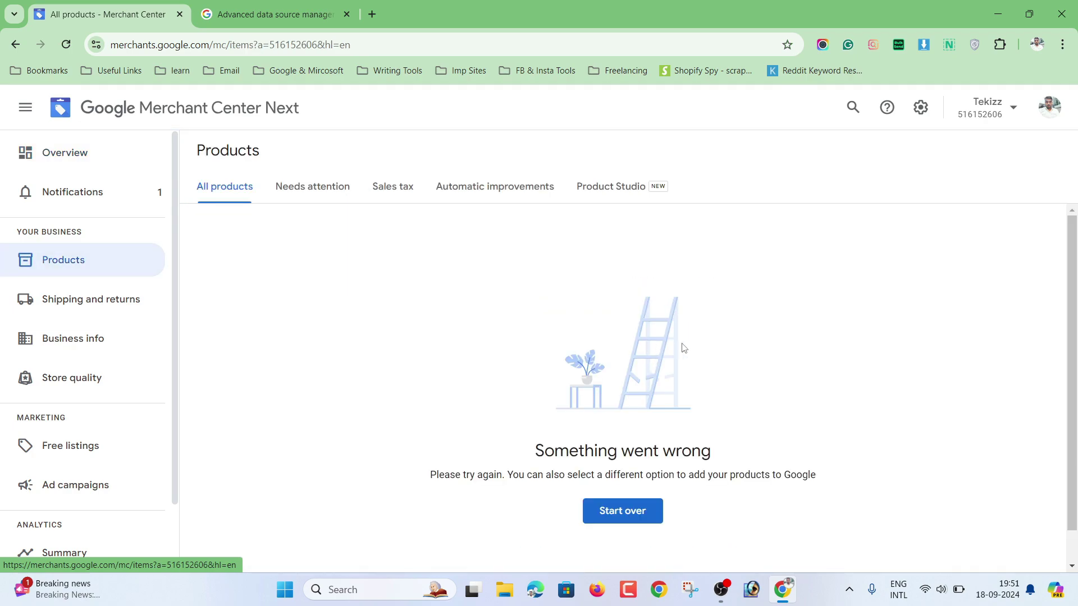
pyautogui.moveTo(1076, 324)
pyautogui.mouseDown()
pyautogui.moveTo(1075, 349)
pyautogui.moveTo(1075, 323)
pyautogui.mouseUp()
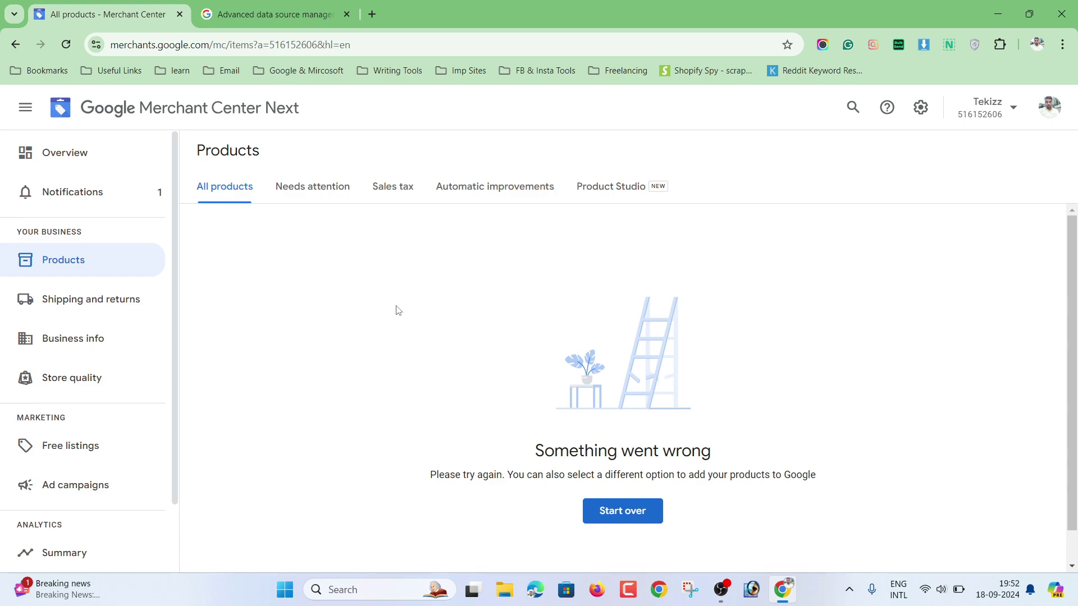
pyautogui.click(72, 164)
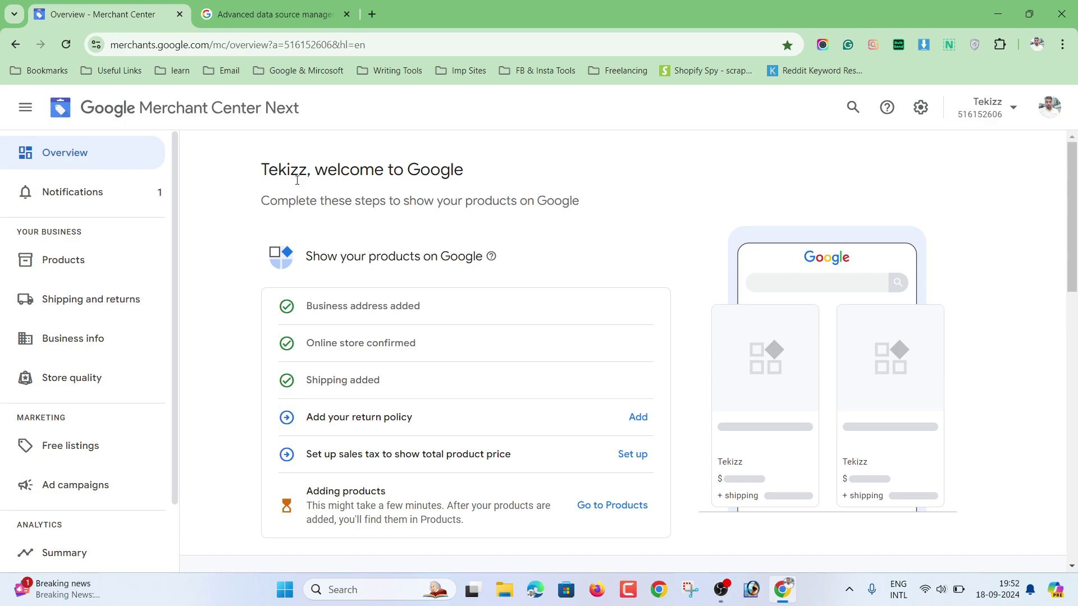
# Step: Examine the overview page from the welcome heading through the setup steps and product performance to the What to do next suggestions
pyautogui.moveTo(260, 170)
pyautogui.mouseDown()
pyautogui.moveTo(457, 170)
pyautogui.moveTo(617, 210)
pyautogui.moveTo(252, 174)
pyautogui.mouseUp()
pyautogui.click(237, 168)
pyautogui.moveTo(1074, 242); pyautogui.dragTo(1069, 211)
pyautogui.moveTo(255, 178); pyautogui.dragTo(602, 190)
pyautogui.click(603, 190)
pyautogui.scroll(-3, 622, 271)
pyautogui.scroll(-1, 621, 271)
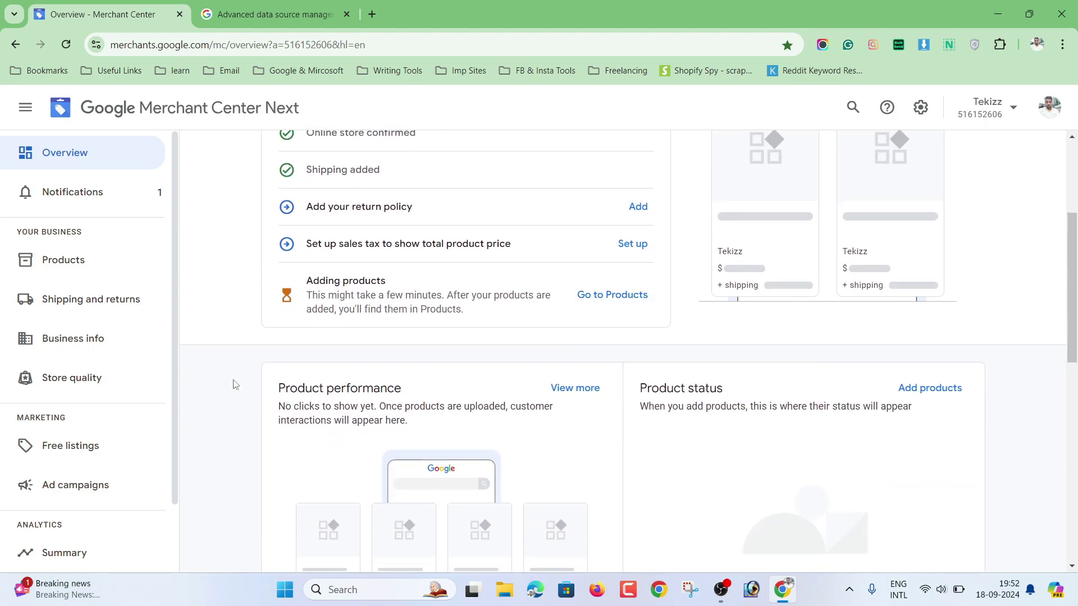
pyautogui.moveTo(279, 381); pyautogui.dragTo(439, 422)
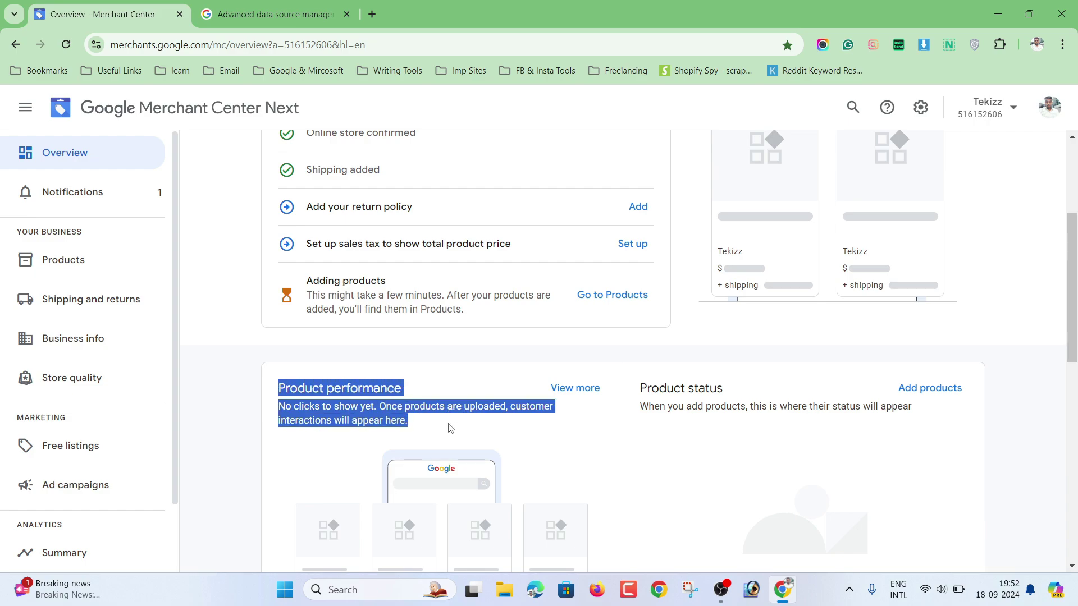
pyautogui.click(449, 427)
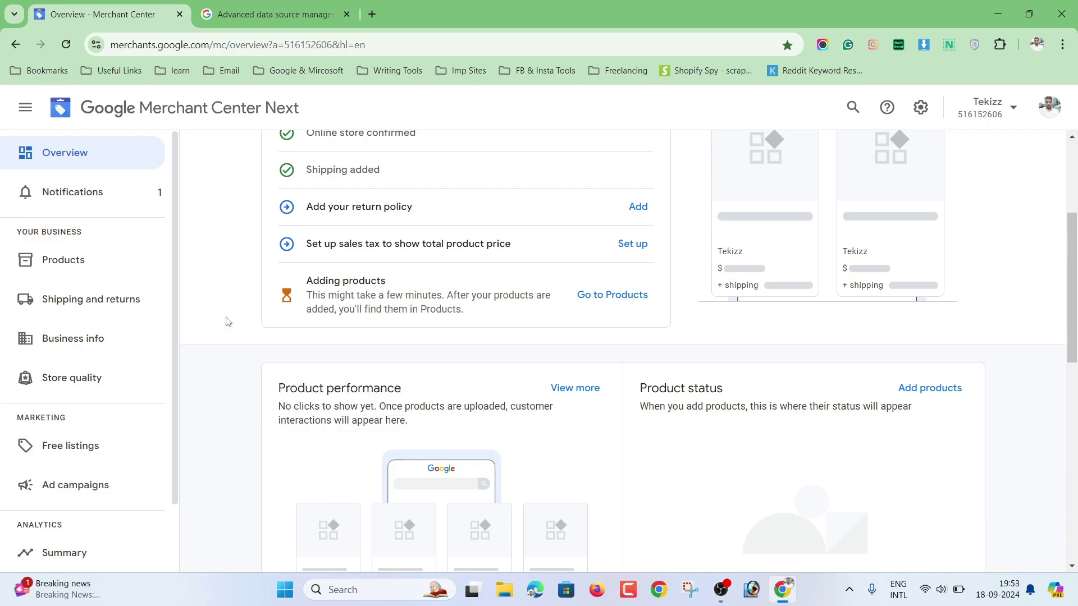
pyautogui.moveTo(271, 387); pyautogui.dragTo(439, 428)
pyautogui.click(439, 428)
pyautogui.scroll(-6, 439, 426)
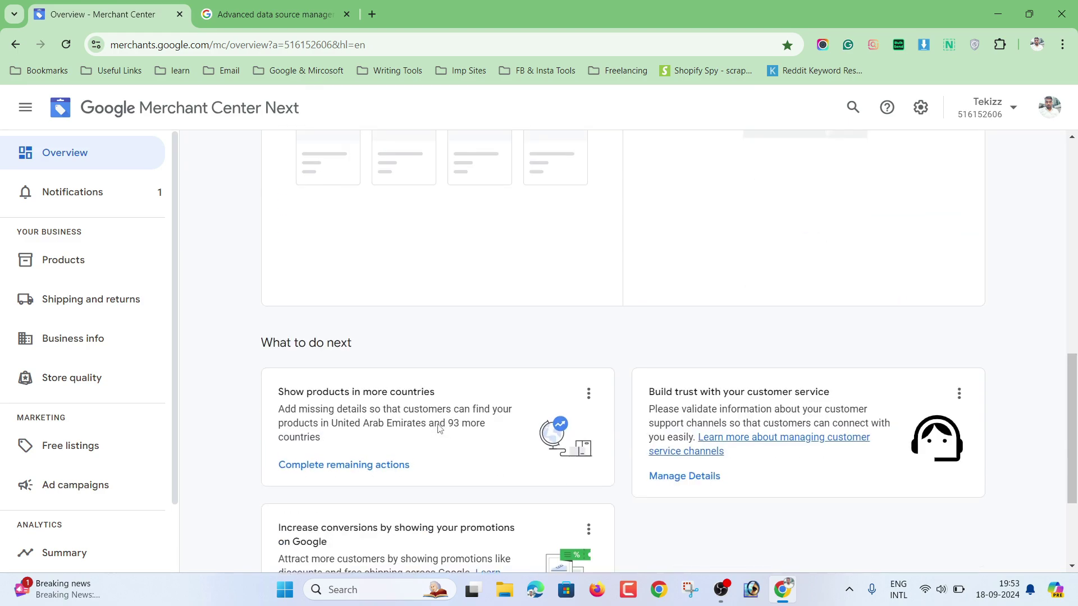
pyautogui.scroll(-5, 439, 425)
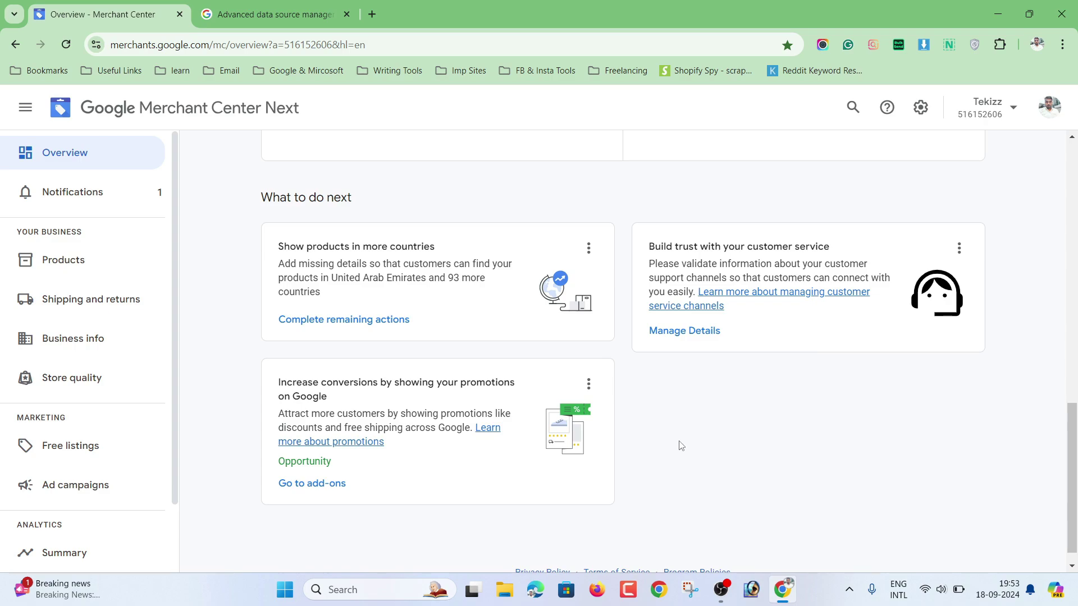
pyautogui.scroll(-1, 690, 438)
# Step: Go back over the overview's Show your products on Google heading and its setup steps
pyautogui.scroll(10, 724, 402)
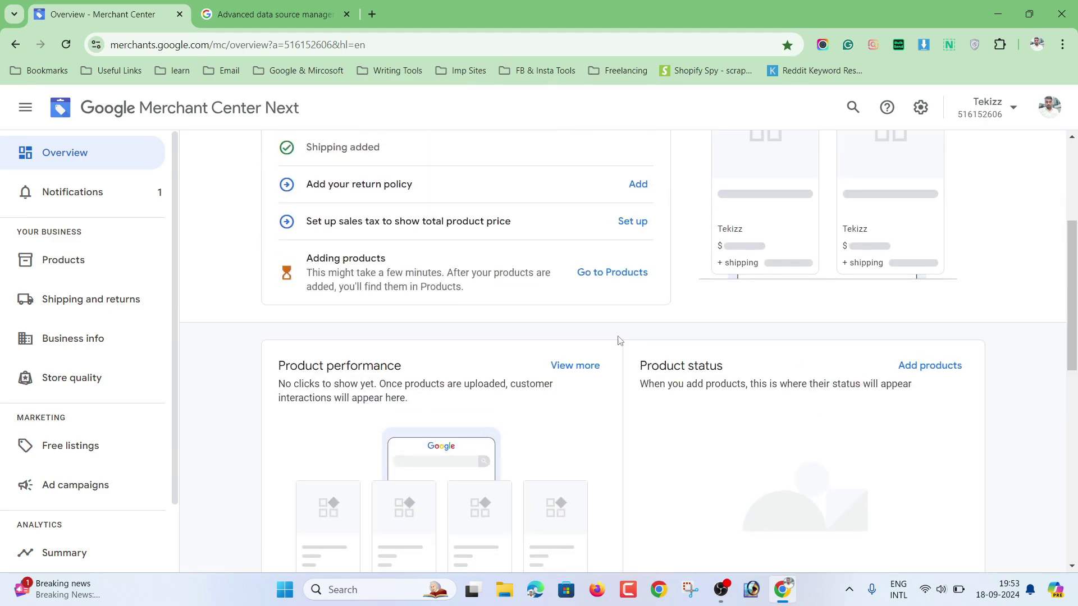
pyautogui.scroll(4, 535, 316)
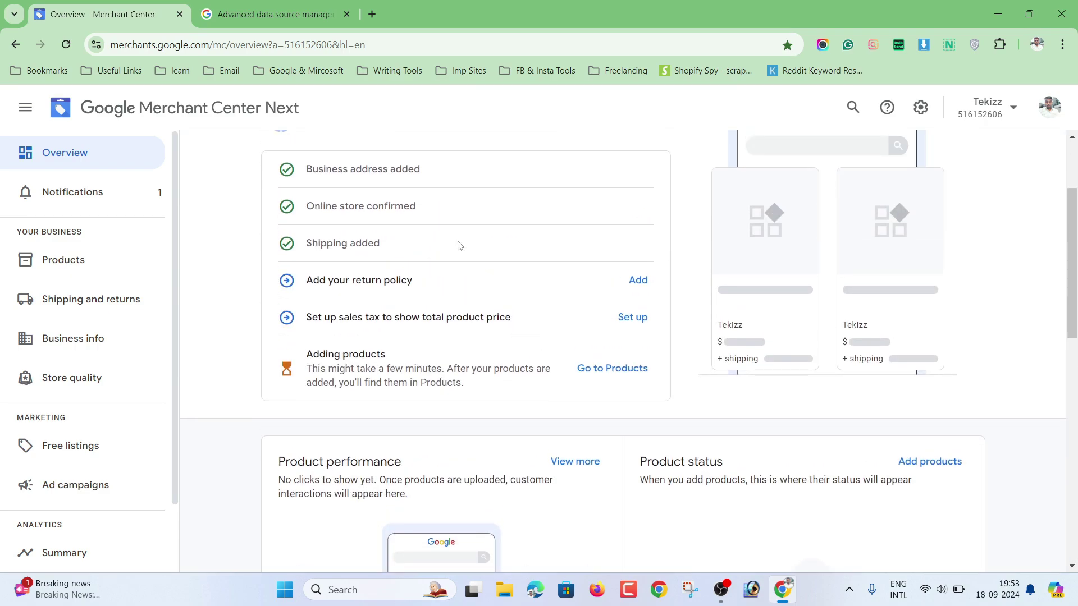
pyautogui.moveTo(262, 169); pyautogui.dragTo(630, 216)
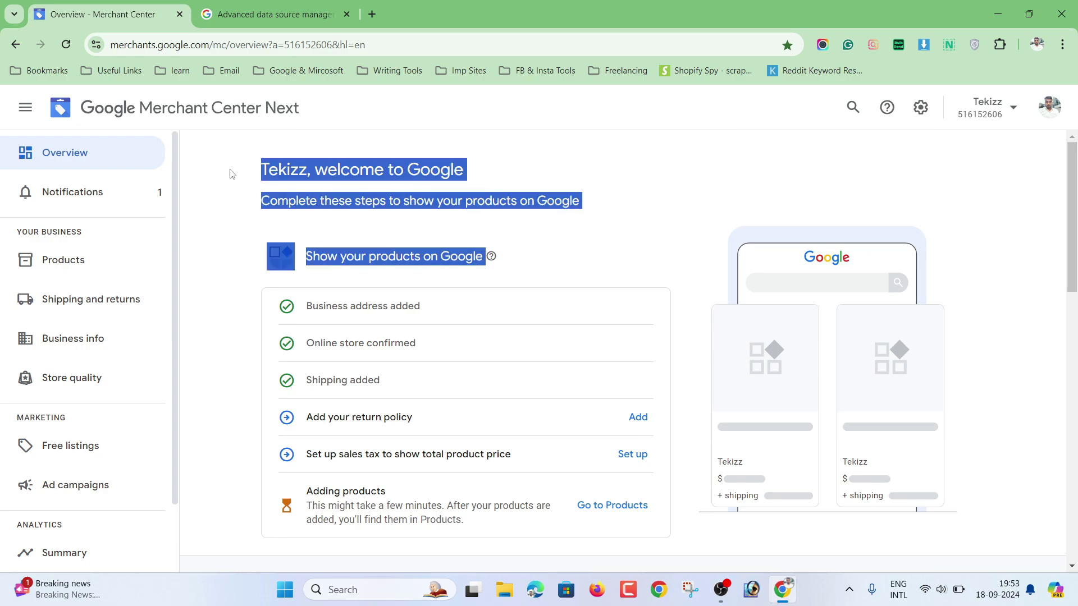
pyautogui.moveTo(264, 179); pyautogui.dragTo(433, 236)
pyautogui.click(526, 232)
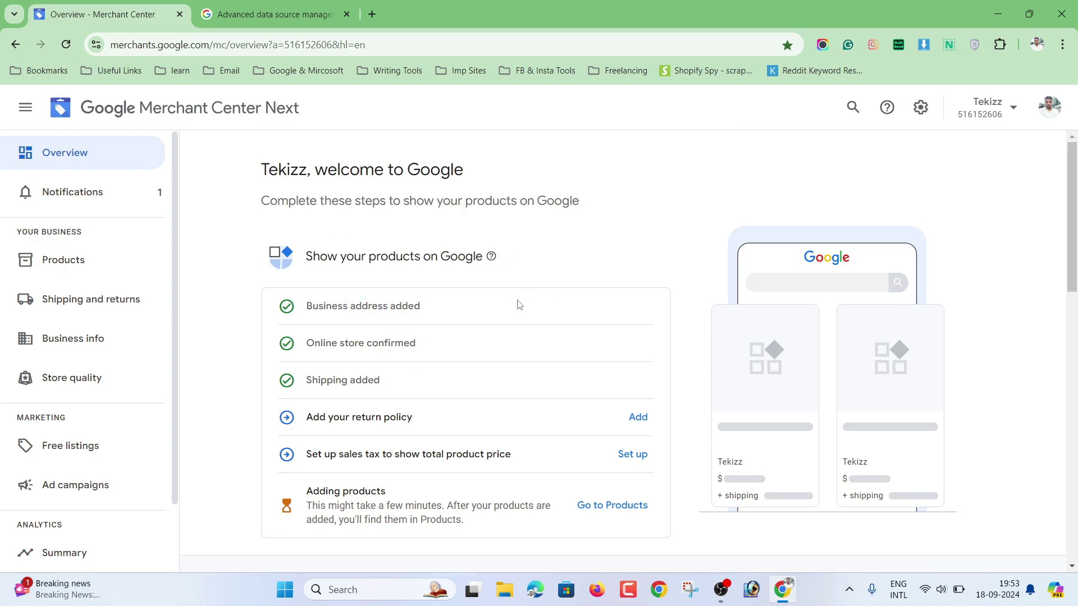
pyautogui.scroll(-3, 522, 303)
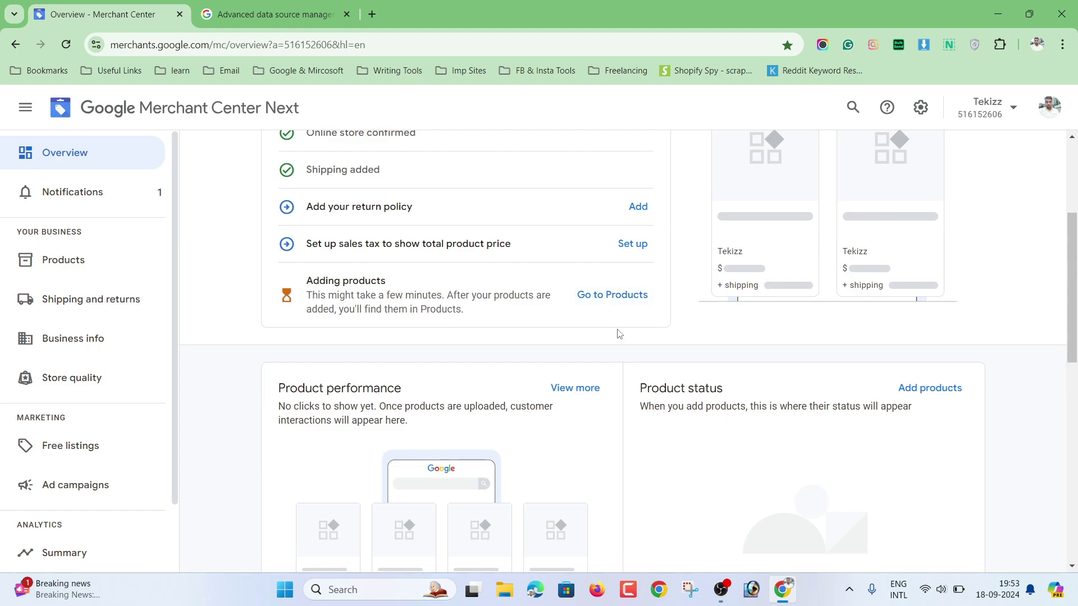